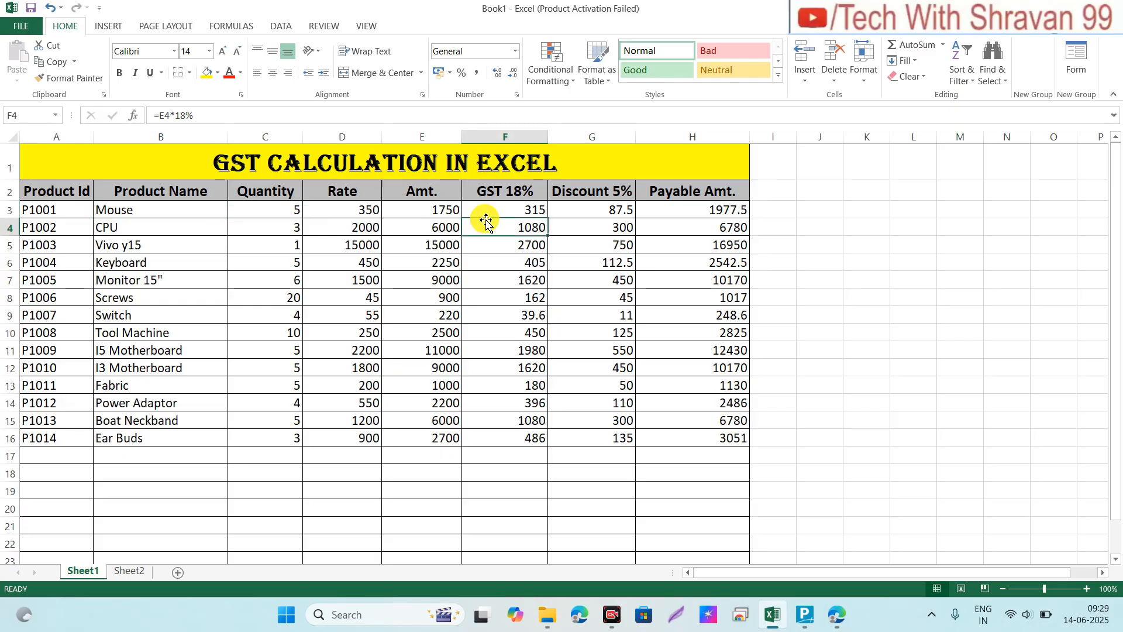
- Examine the discount and payable amount formulas in the completed GST table on Sheet1
key("Right")
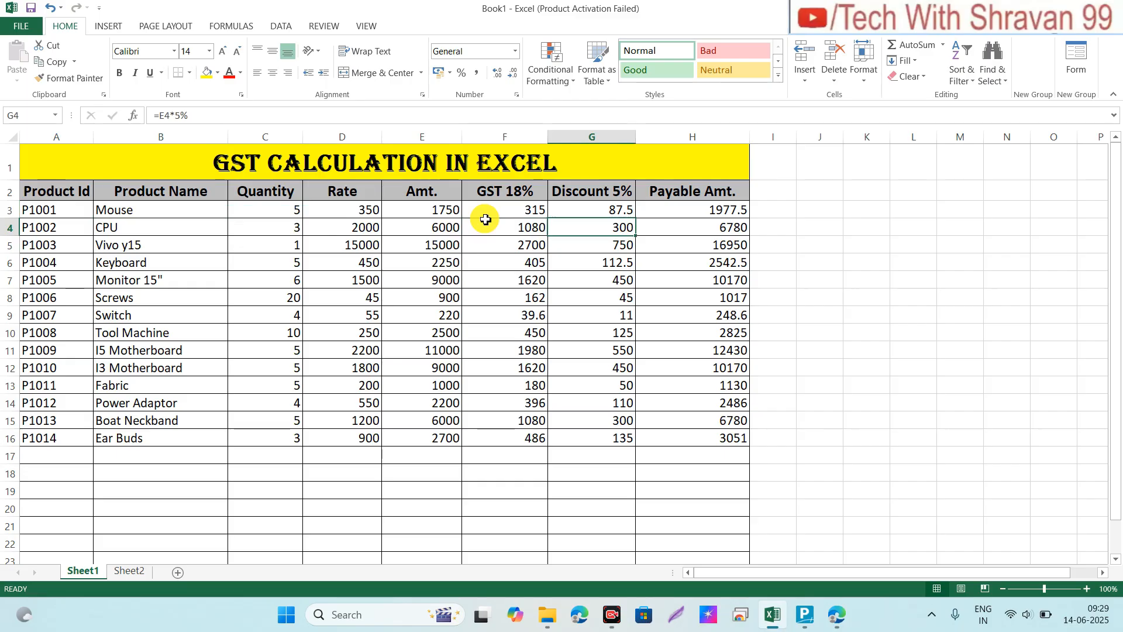
key("Up")
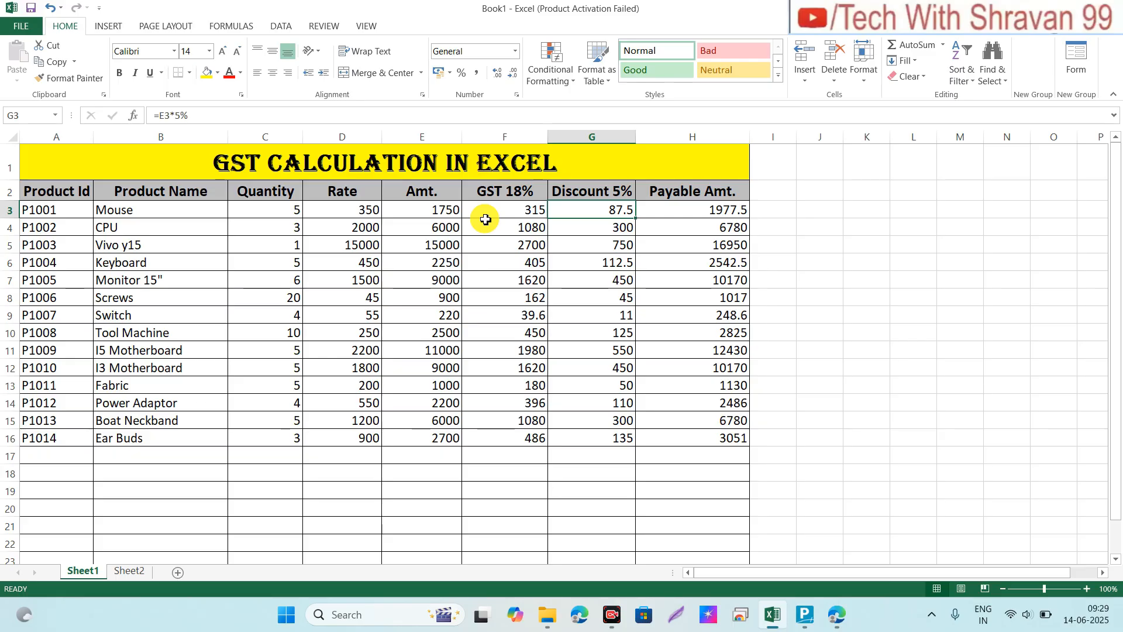
left_click(679, 214)
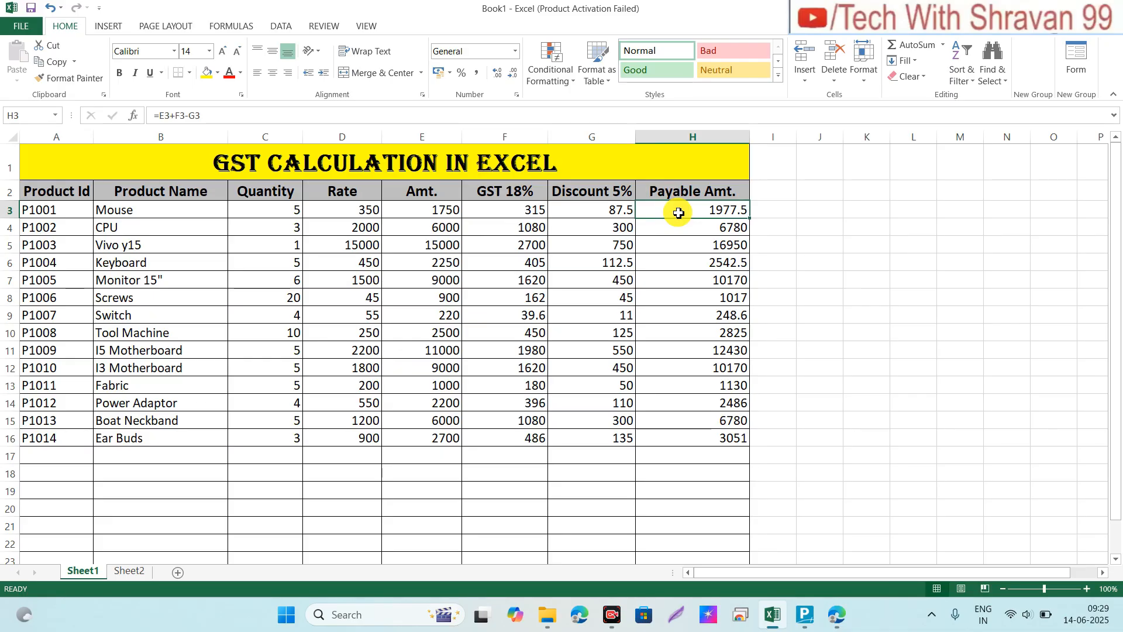
left_click(371, 264)
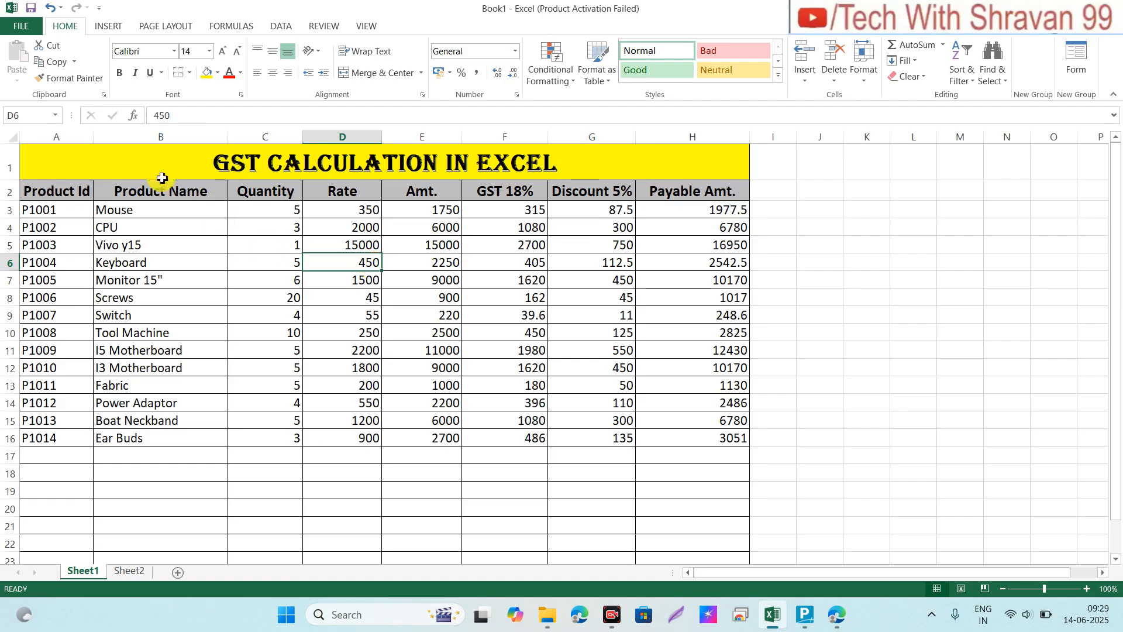
left_click(126, 240)
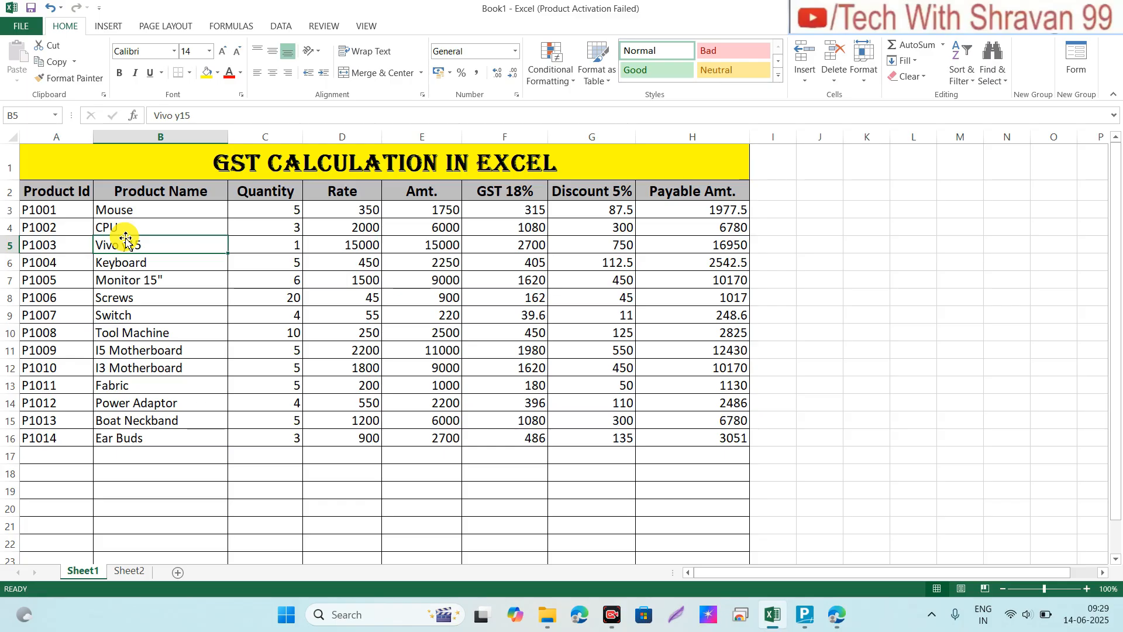
- Switch to the blank GST table on Sheet2 and enter P1001 as the first Product Id in A3
left_click(144, 573)
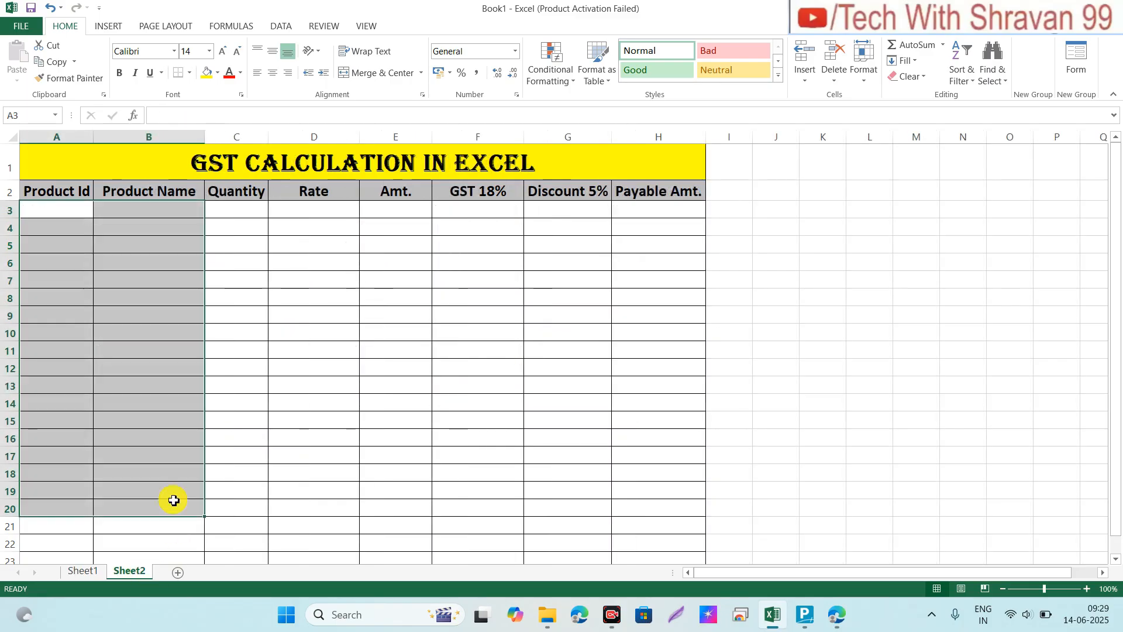
left_click(115, 366)
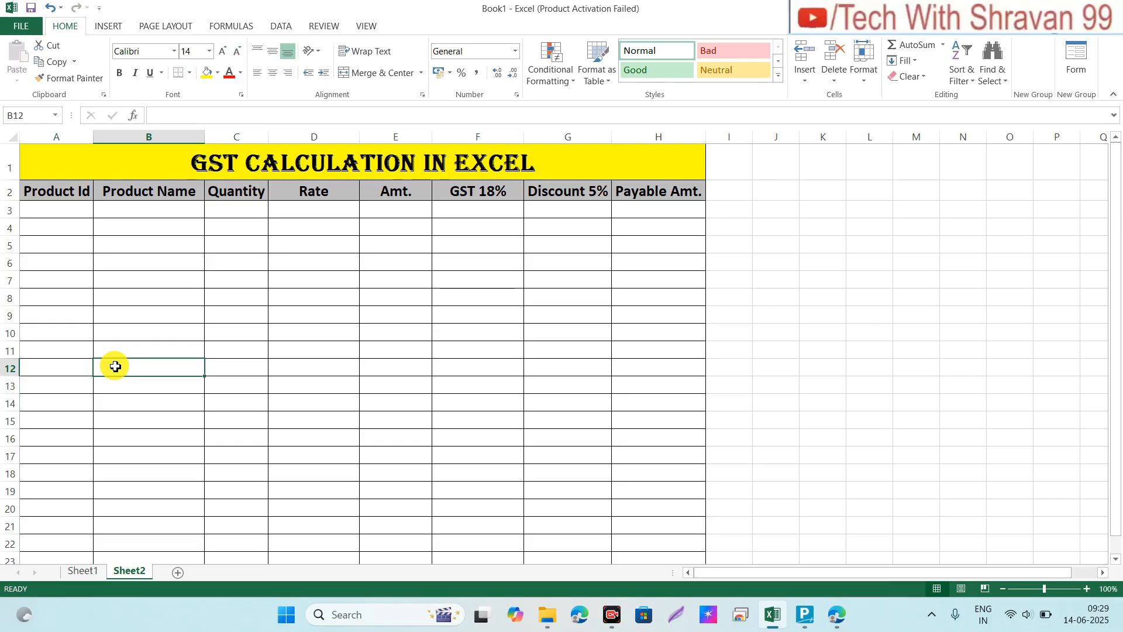
left_click(383, 145)
key("Down")
key("Down")
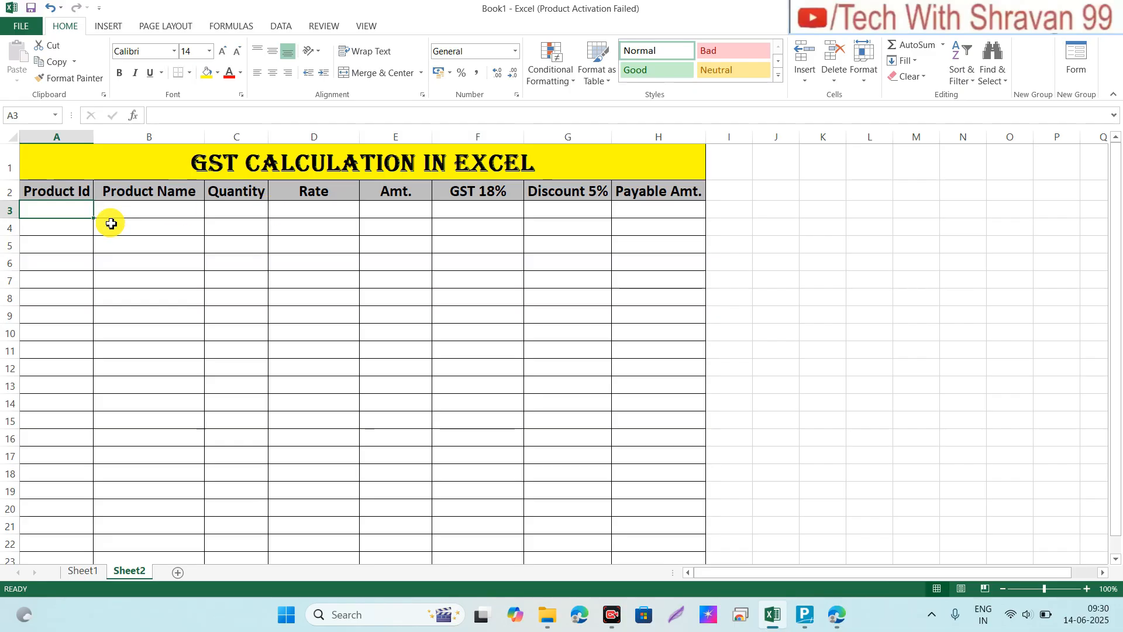
type("P1001")
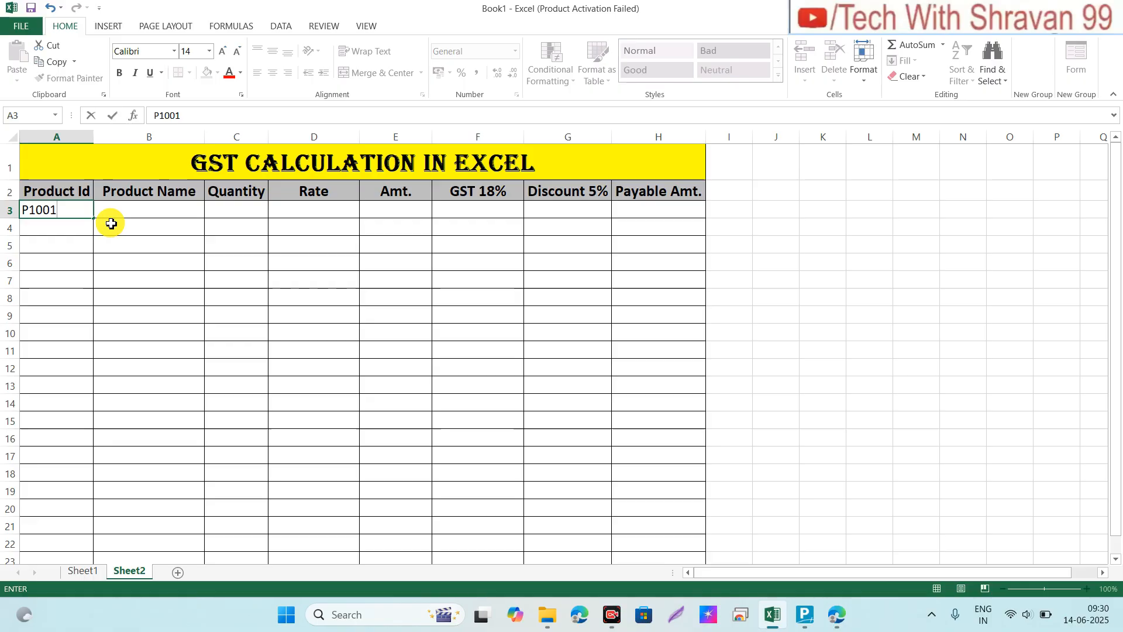
key("ctrl+Return")
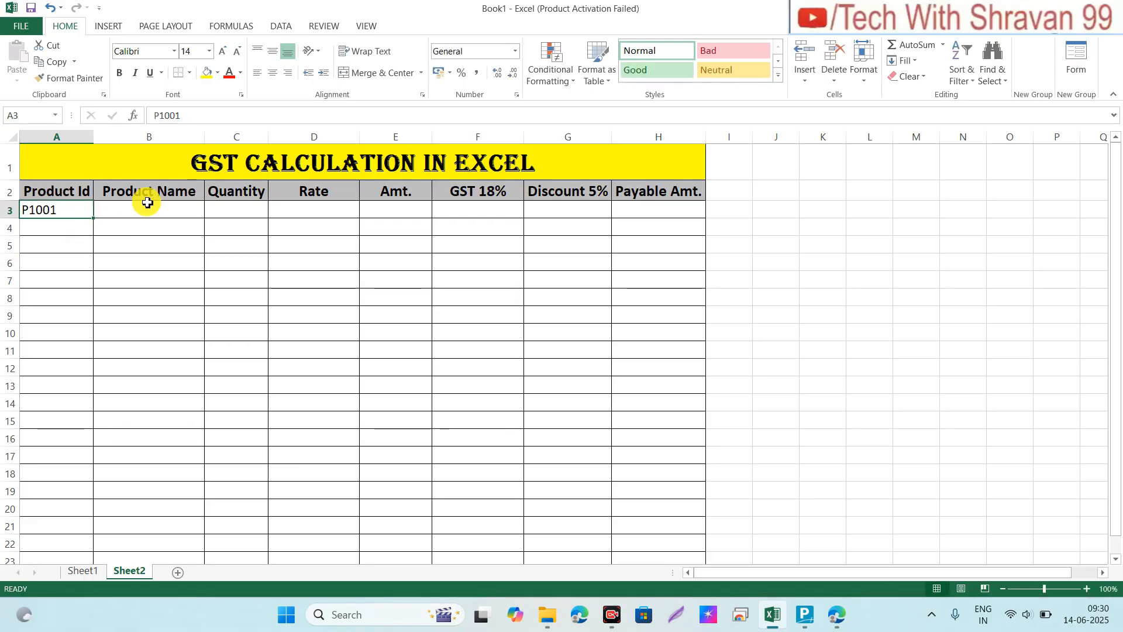
- Enter Mouse as the first Product Name in B3 and autofill the product list down to row 16
left_click(120, 215)
type("M")
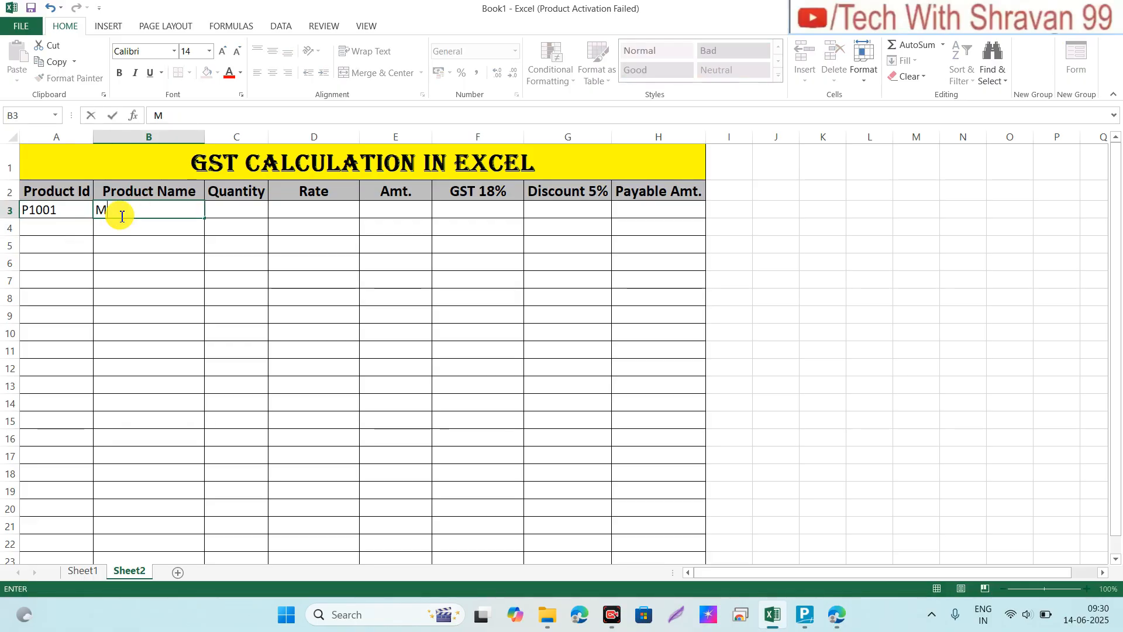
type("ouse")
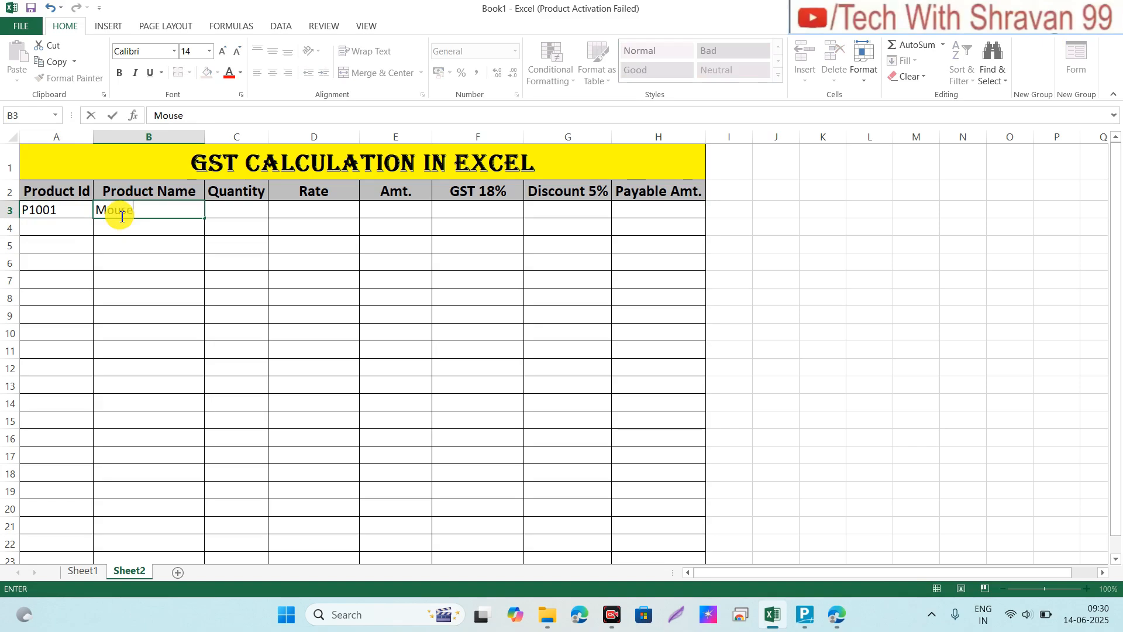
key("Return")
key("Up")
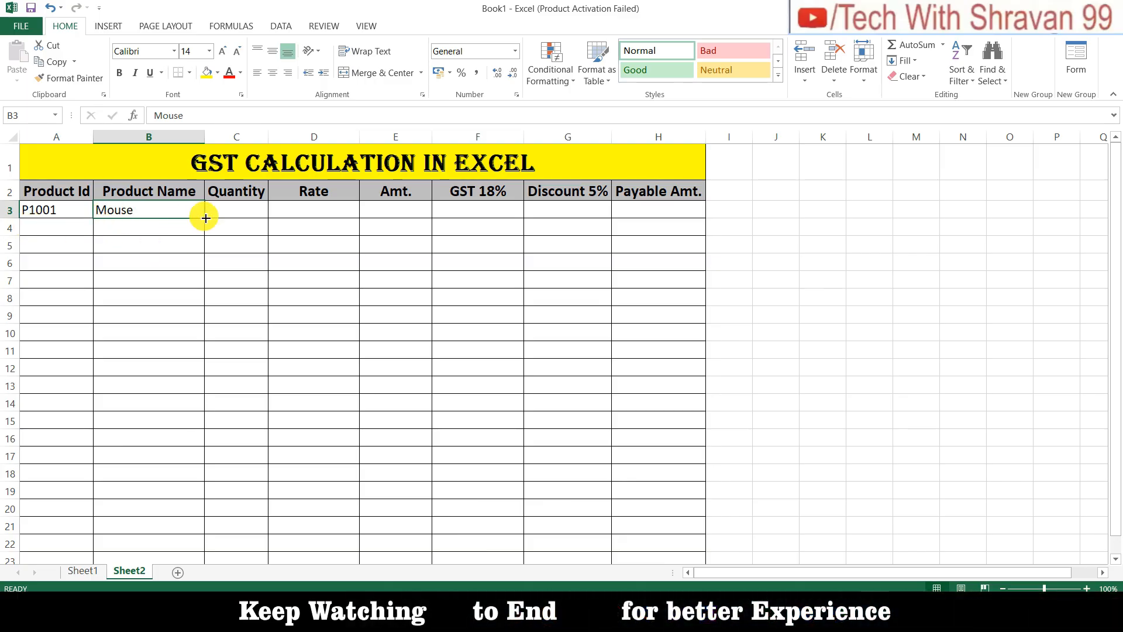
left_click_drag(206, 218, 181, 448)
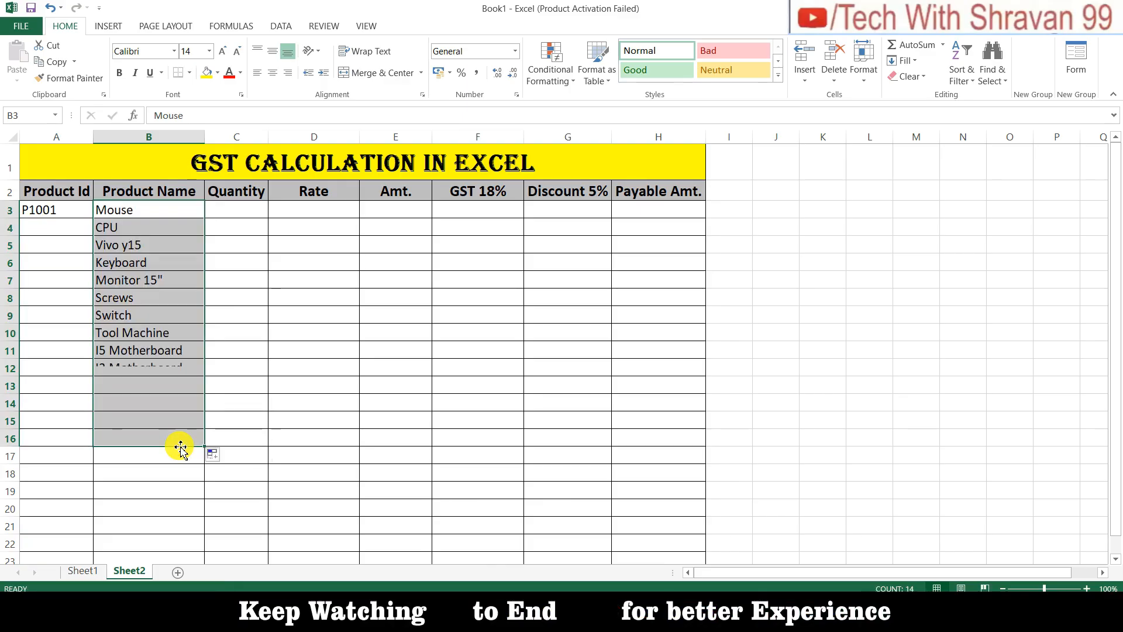
left_click(188, 305)
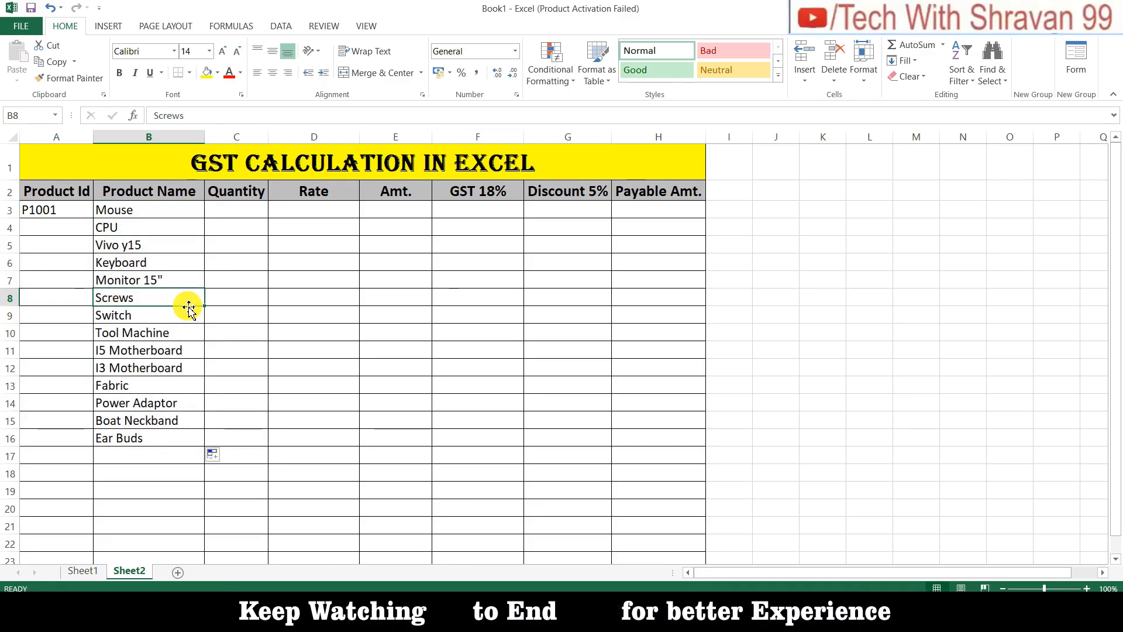
- Autofill the Product Id series from P1001 in A3 down to row 16
left_click(71, 214)
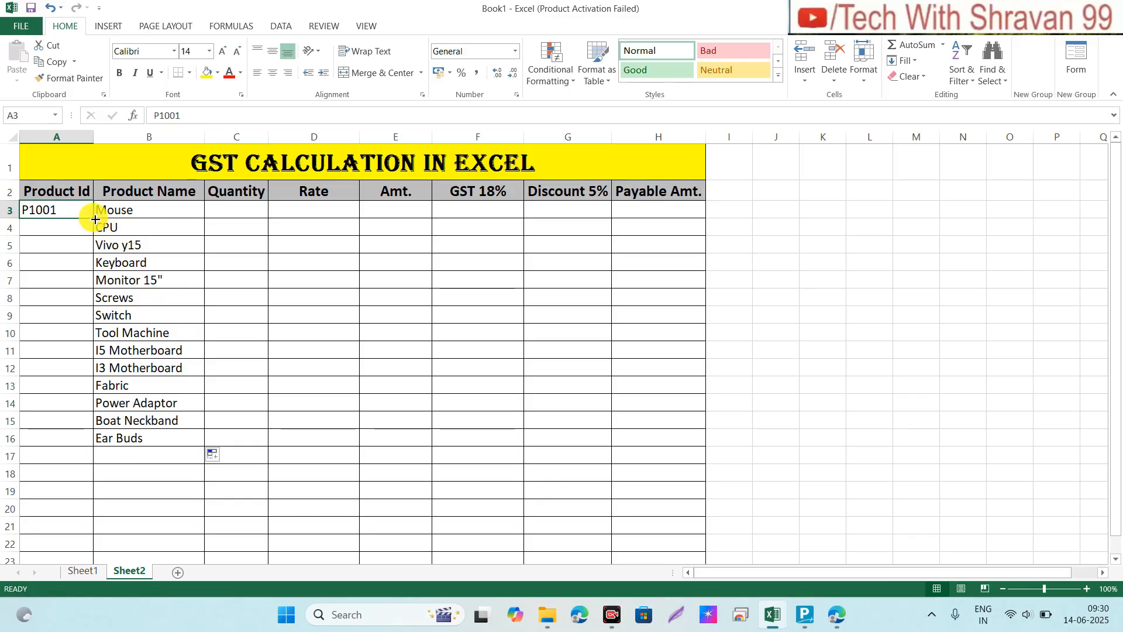
double_click(95, 219)
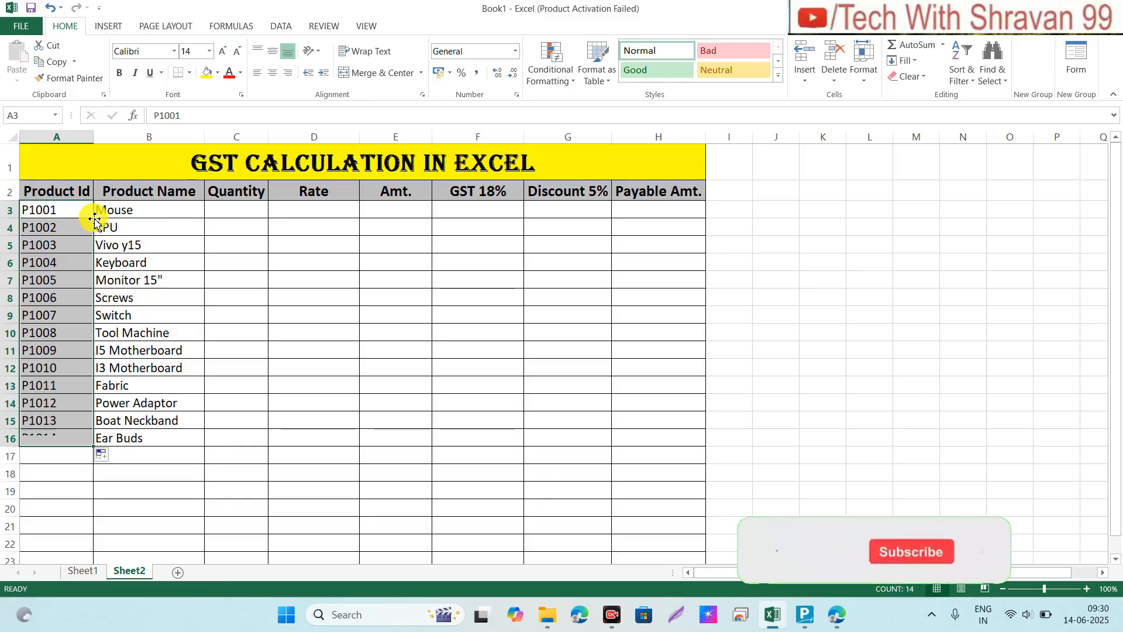
left_click(172, 359)
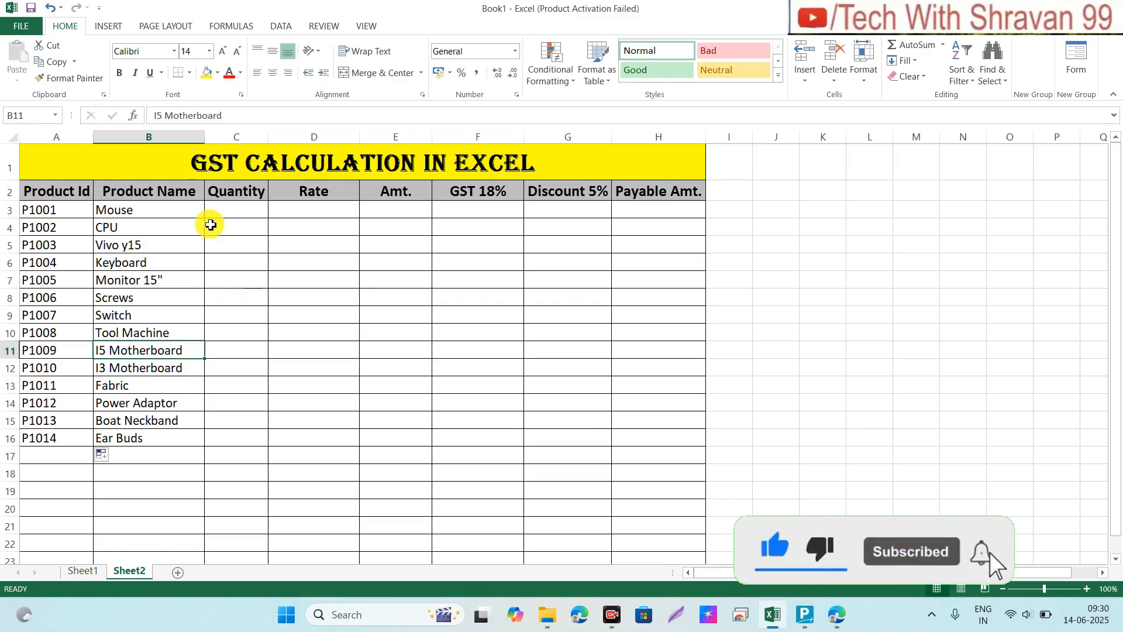
- Enter a quantity of 5 and a rate of 250 for the Mouse in row 3
left_click(220, 212)
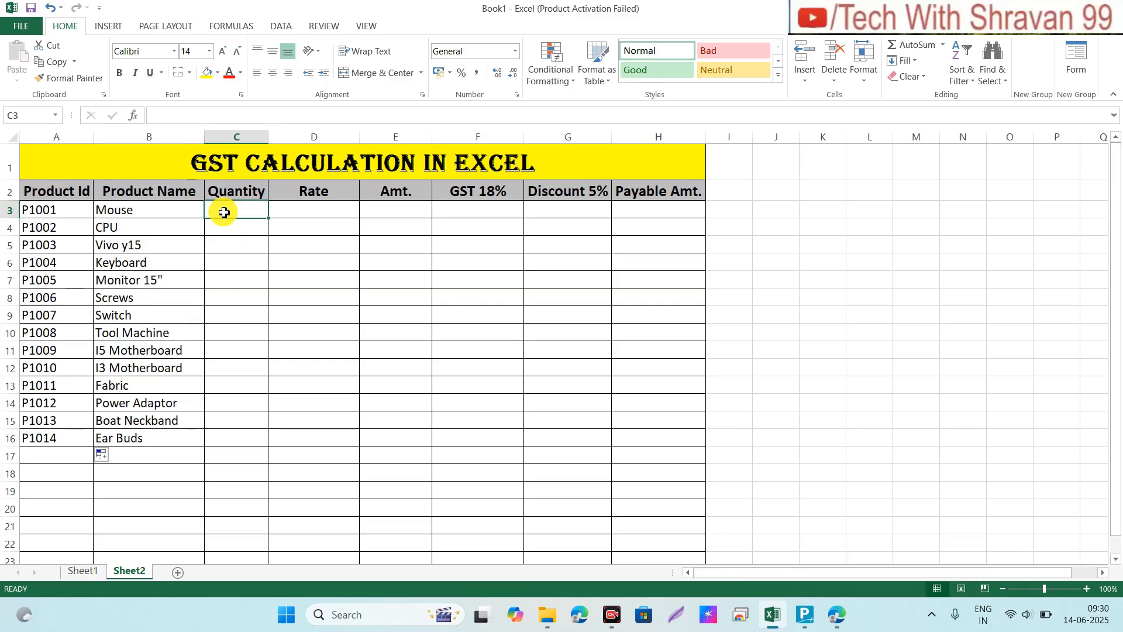
type("5")
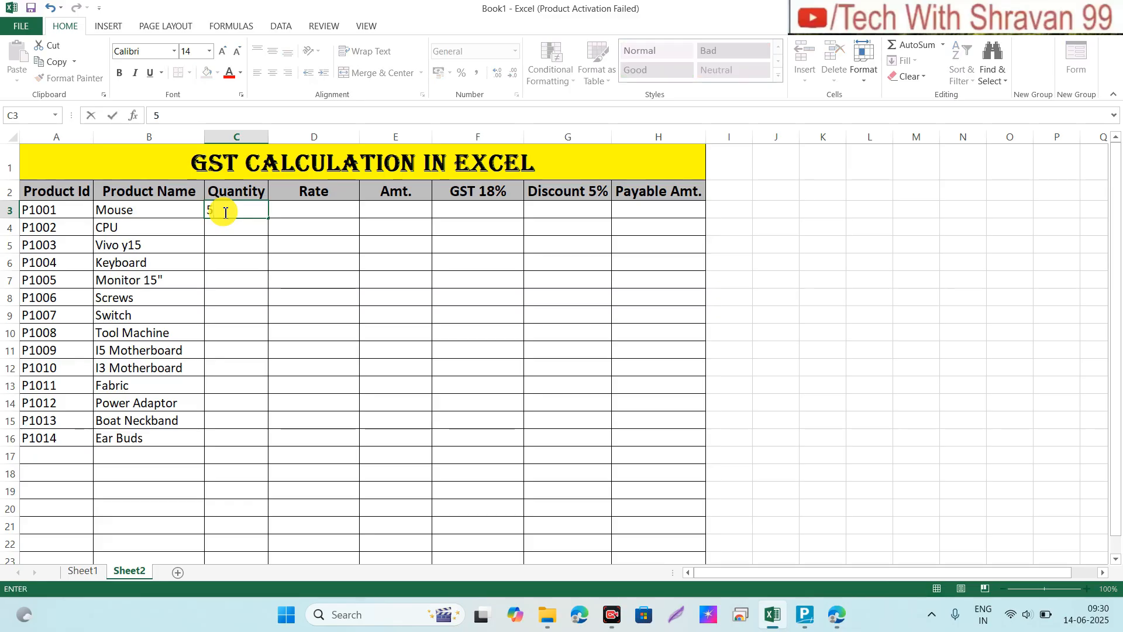
key("Return")
left_click(224, 212)
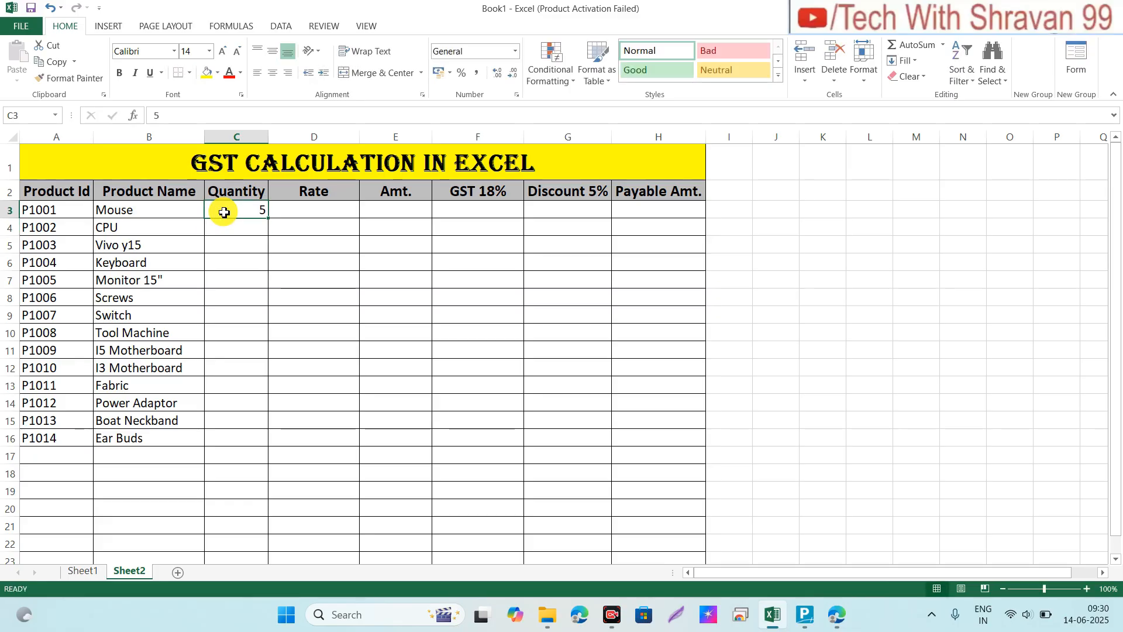
key("Right")
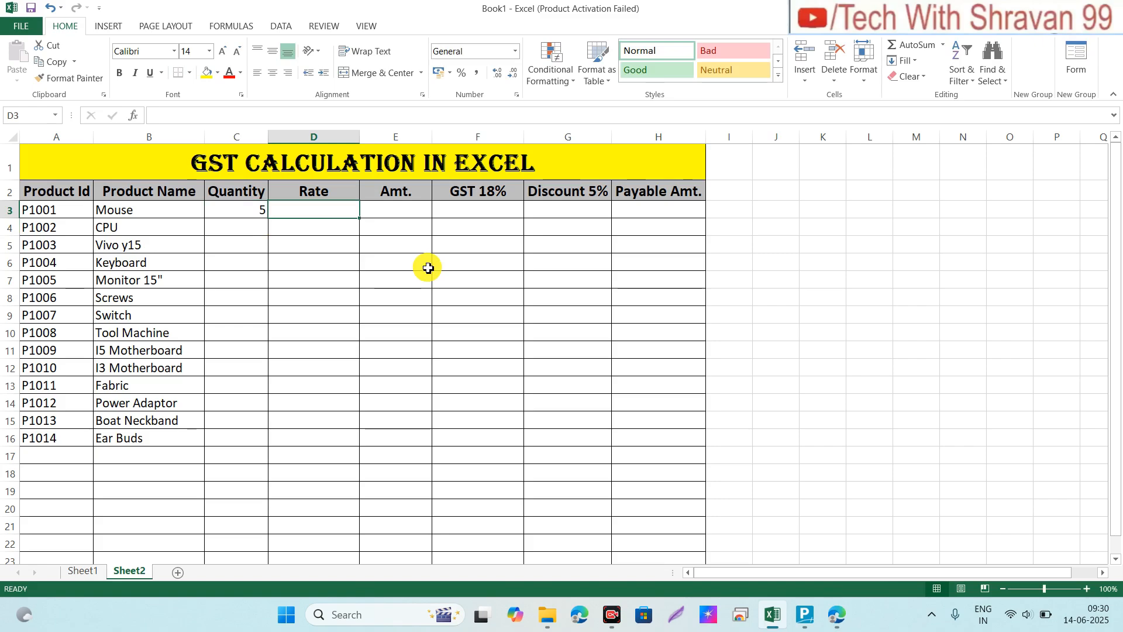
type("250")
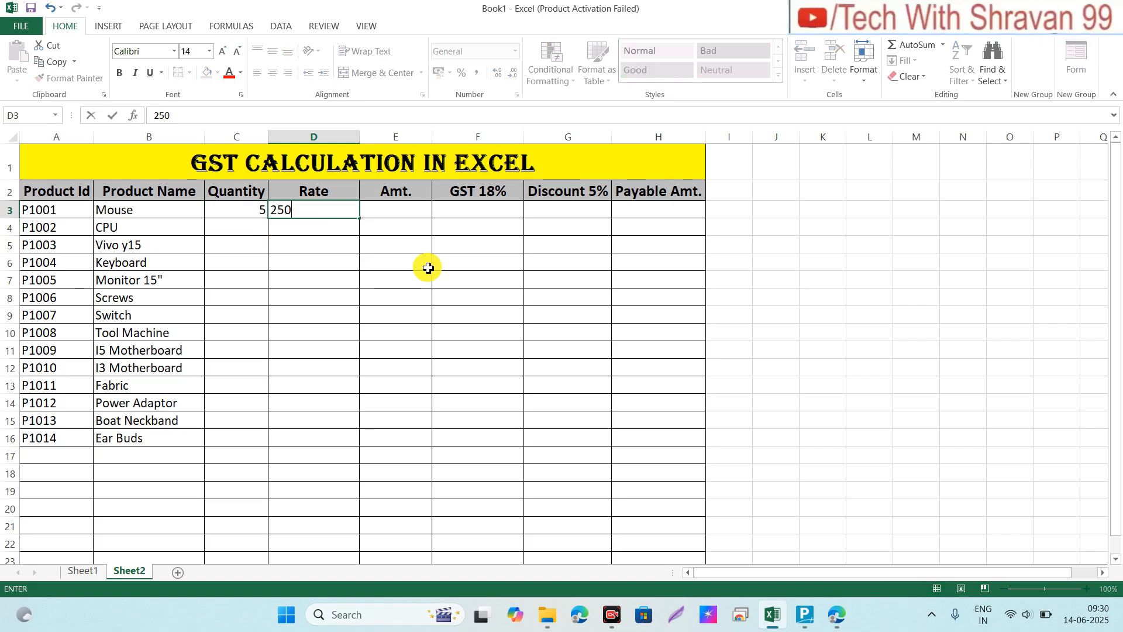
key("Return")
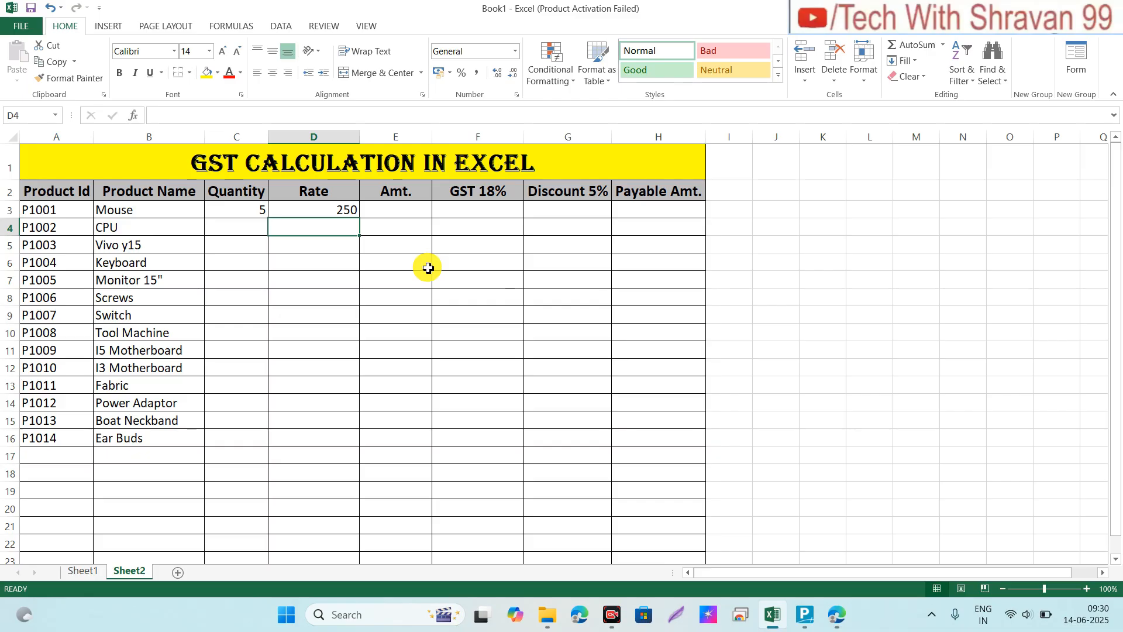
key("Up")
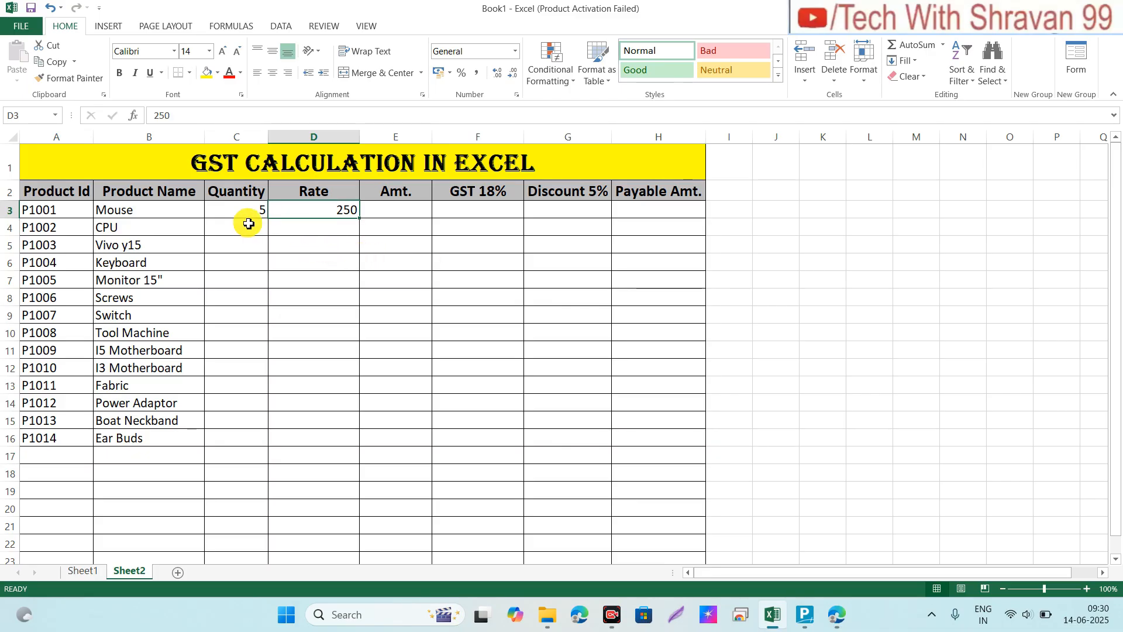
- Calculate the Mouse's amount in E3 with the formula =PRODUCT(C3:D3)
left_click(377, 211)
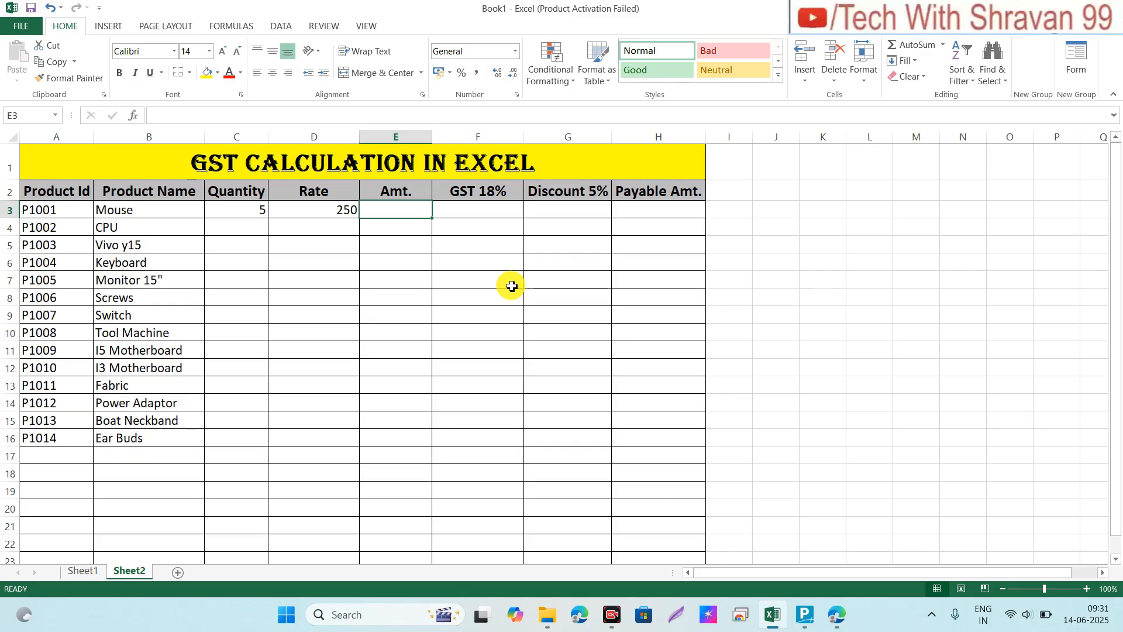
type("=")
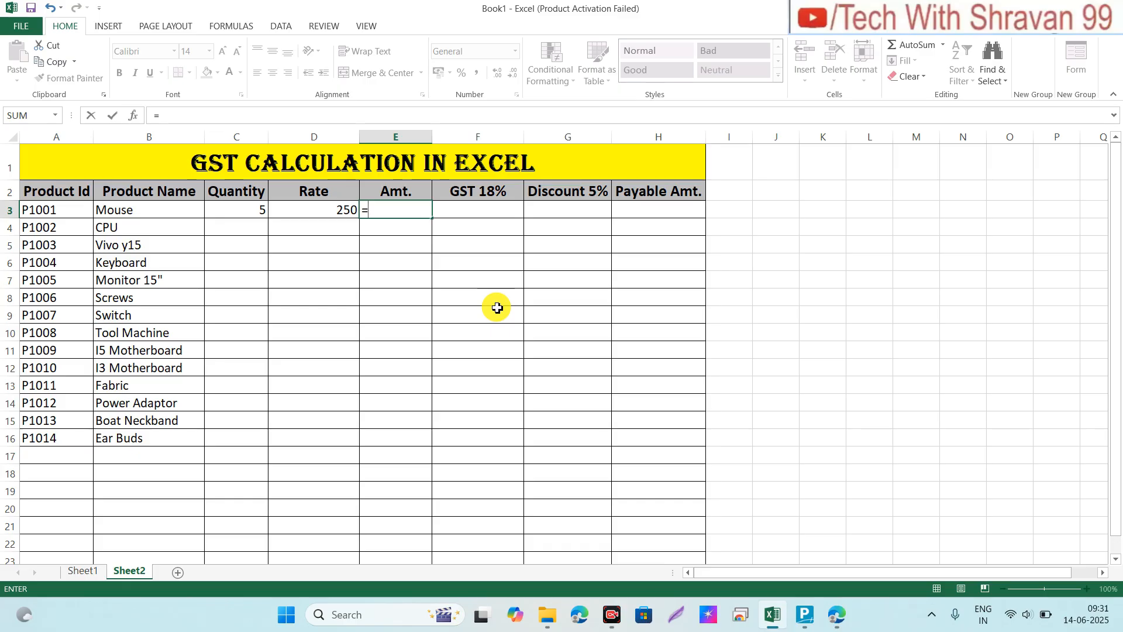
type("pro")
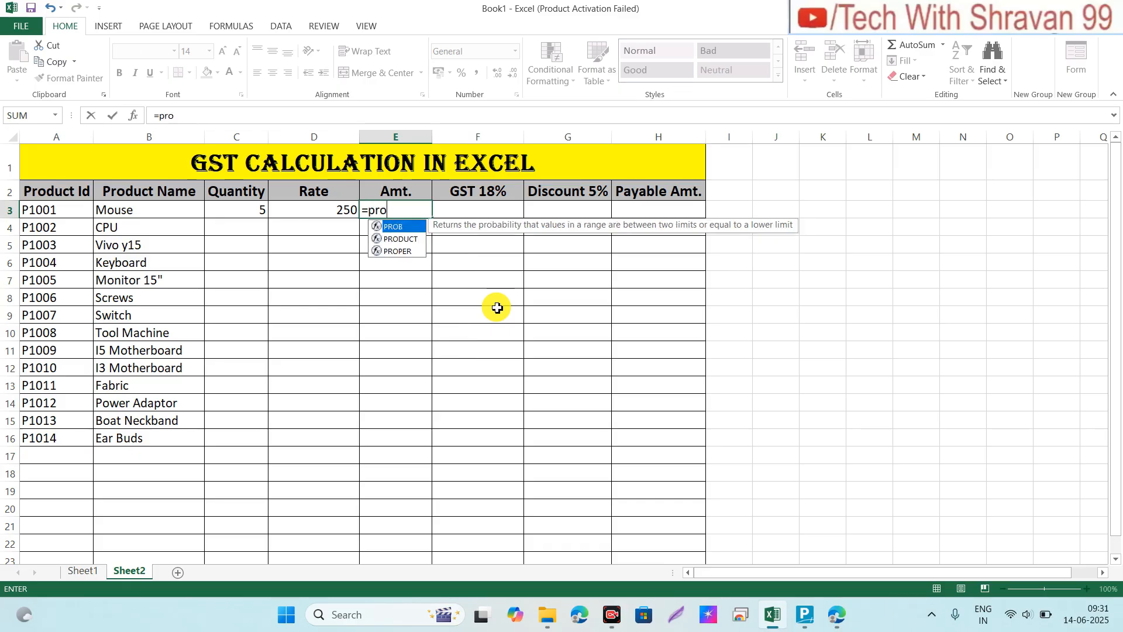
type("d")
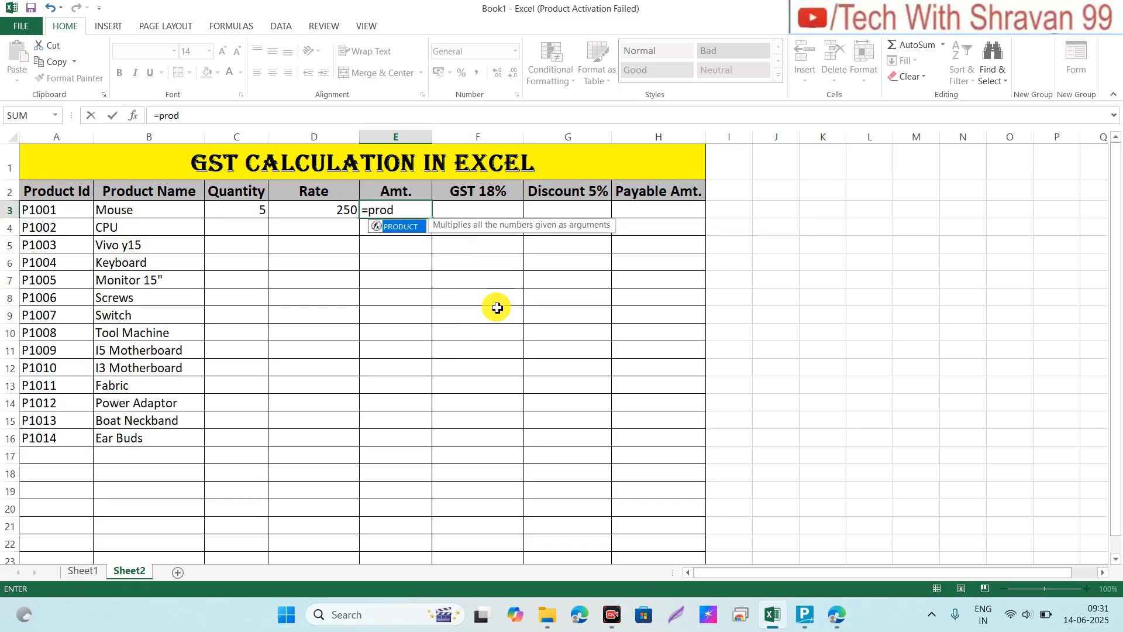
key("Tab")
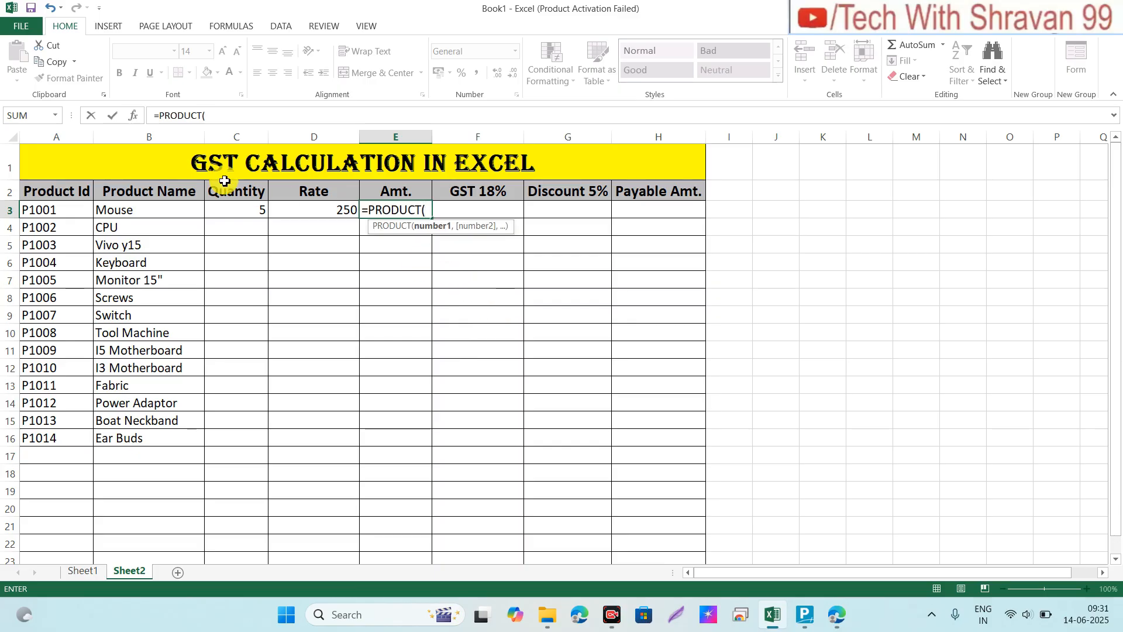
left_click_drag(220, 210, 296, 209)
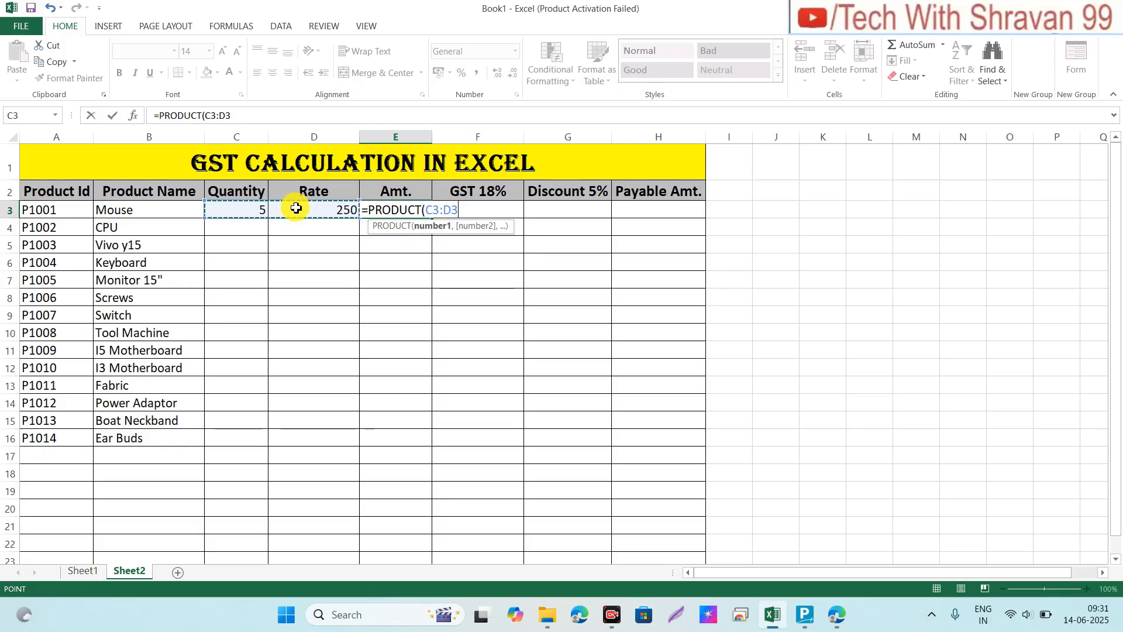
type(")")
key("Return")
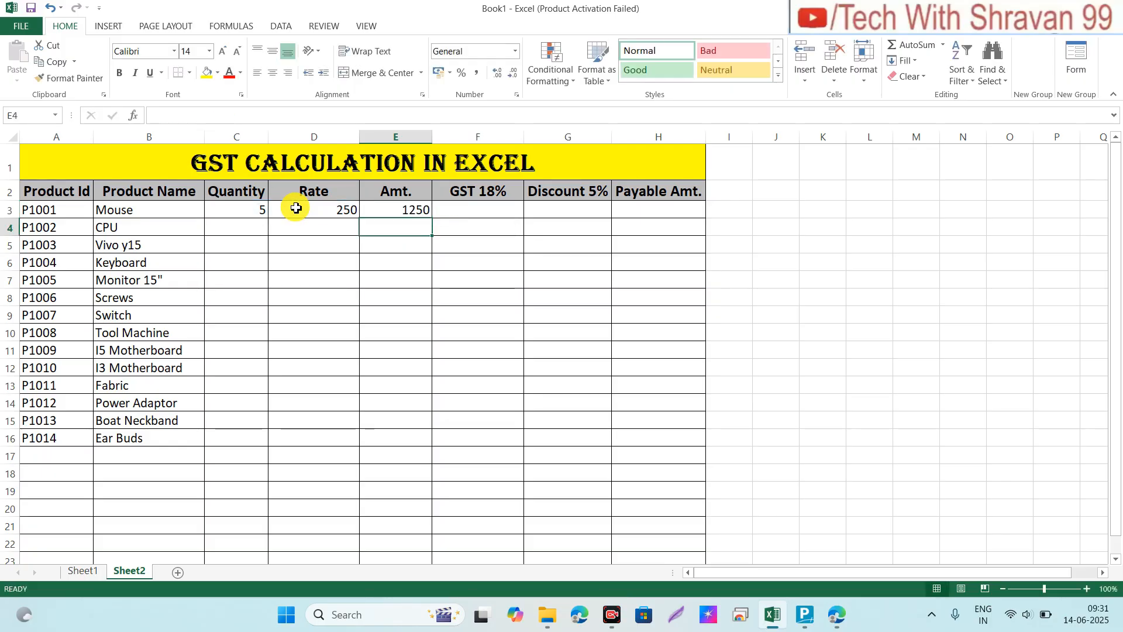
key("Up")
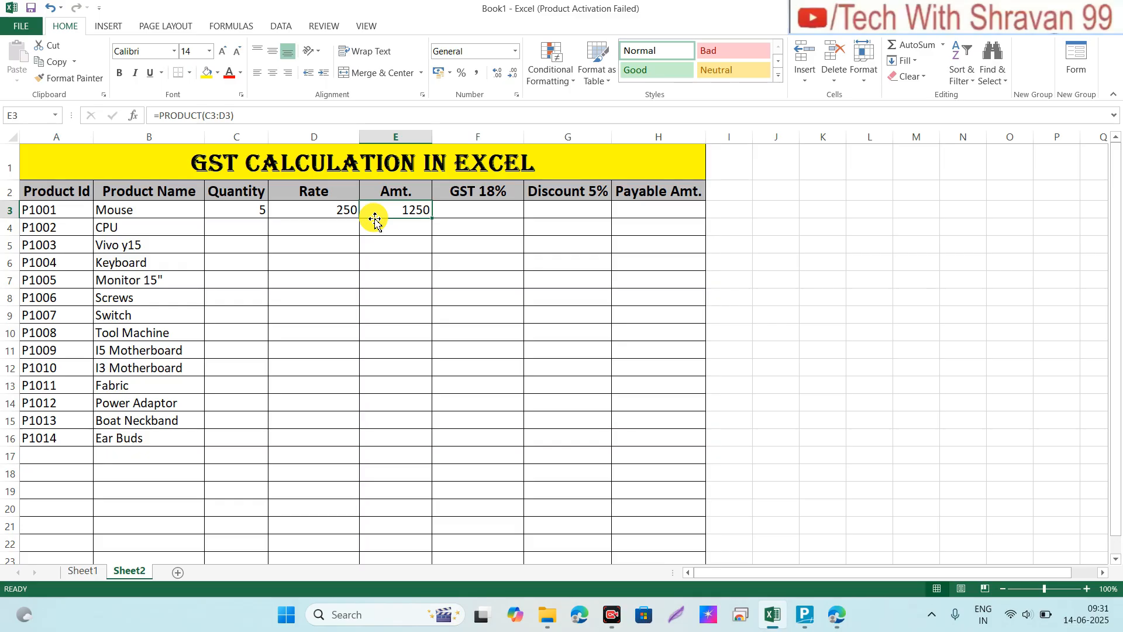
- Calculate the Mouse's 18% GST in F3 with the formula =E3*18%
left_click(459, 213)
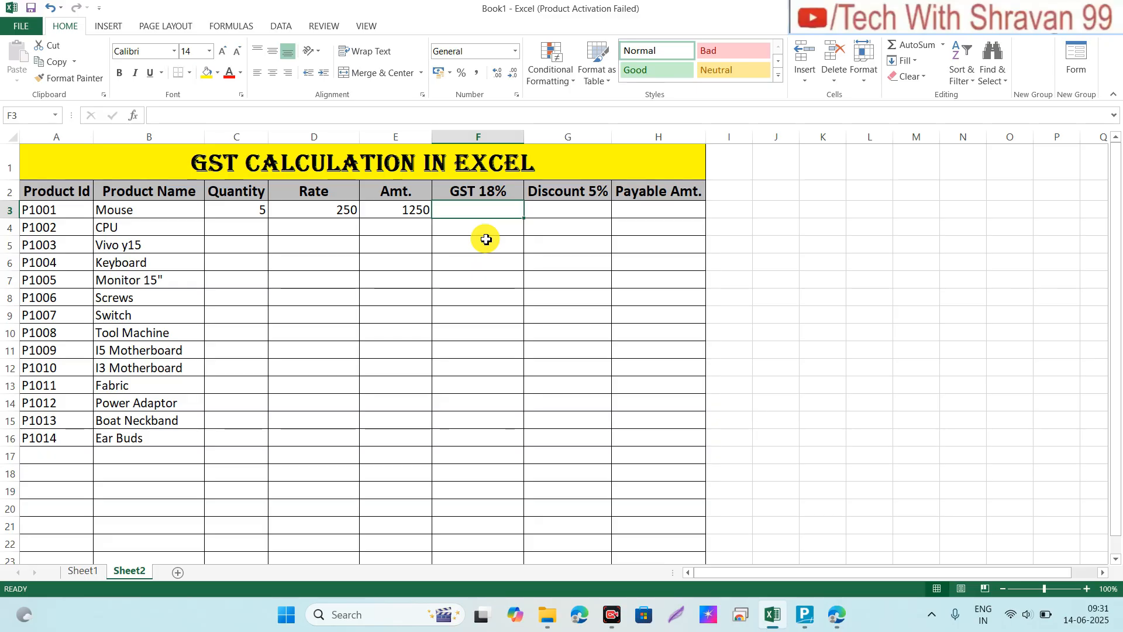
type("=")
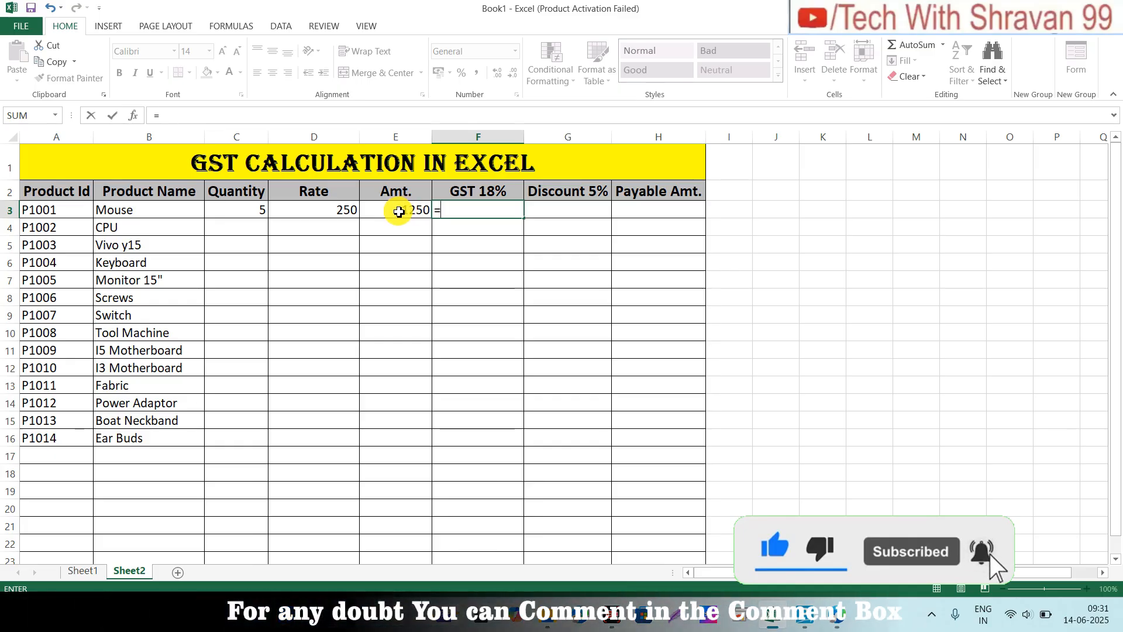
left_click(399, 212)
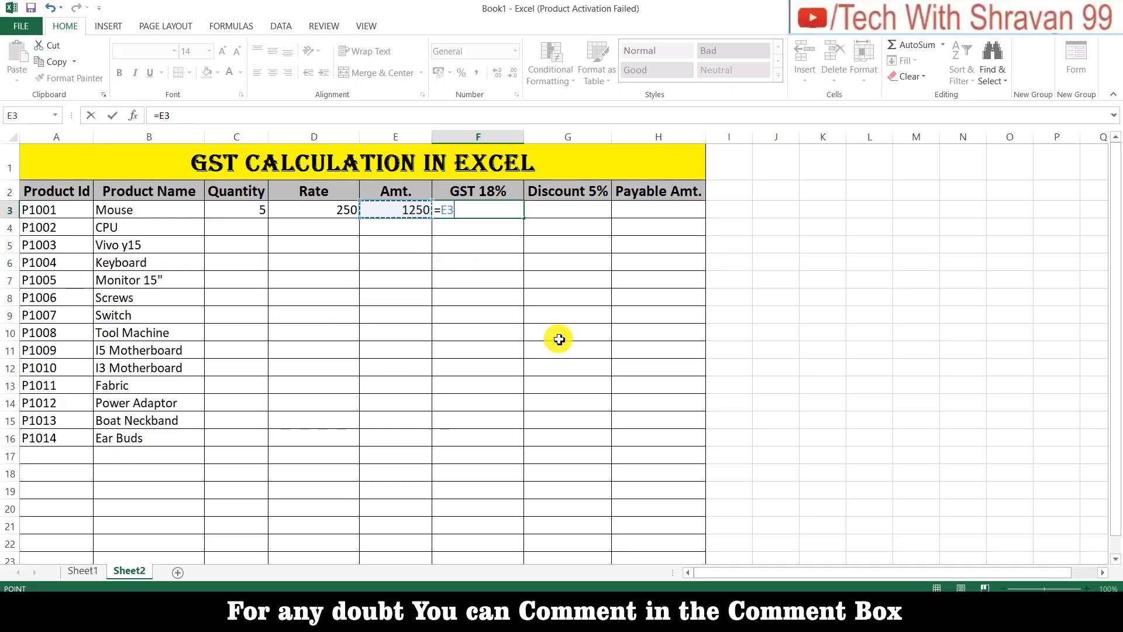
type("*")
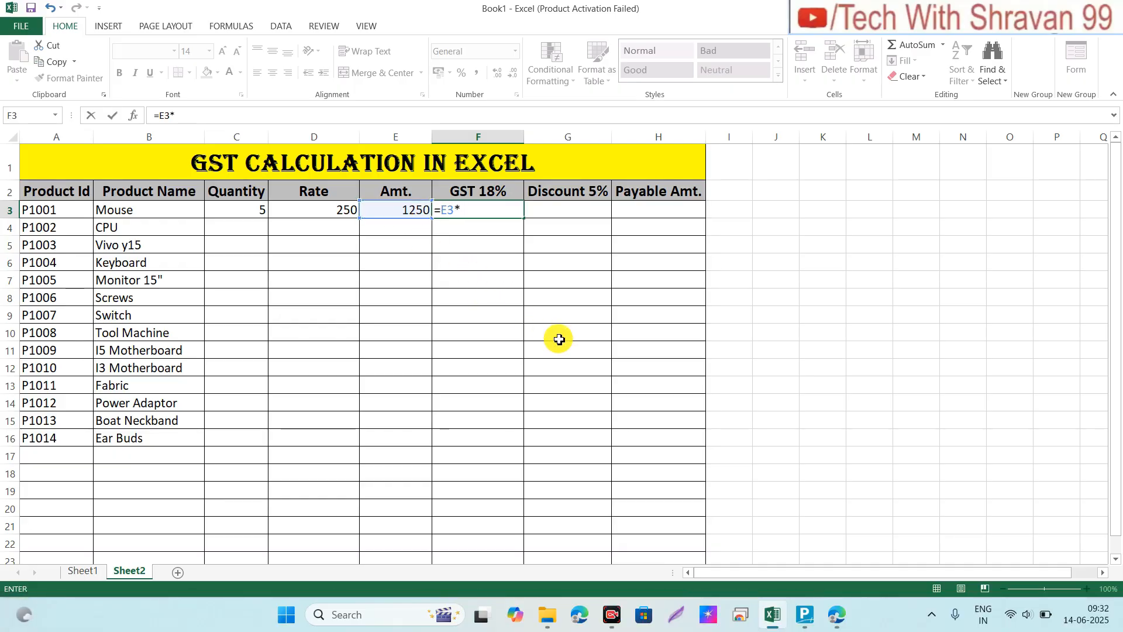
type("18")
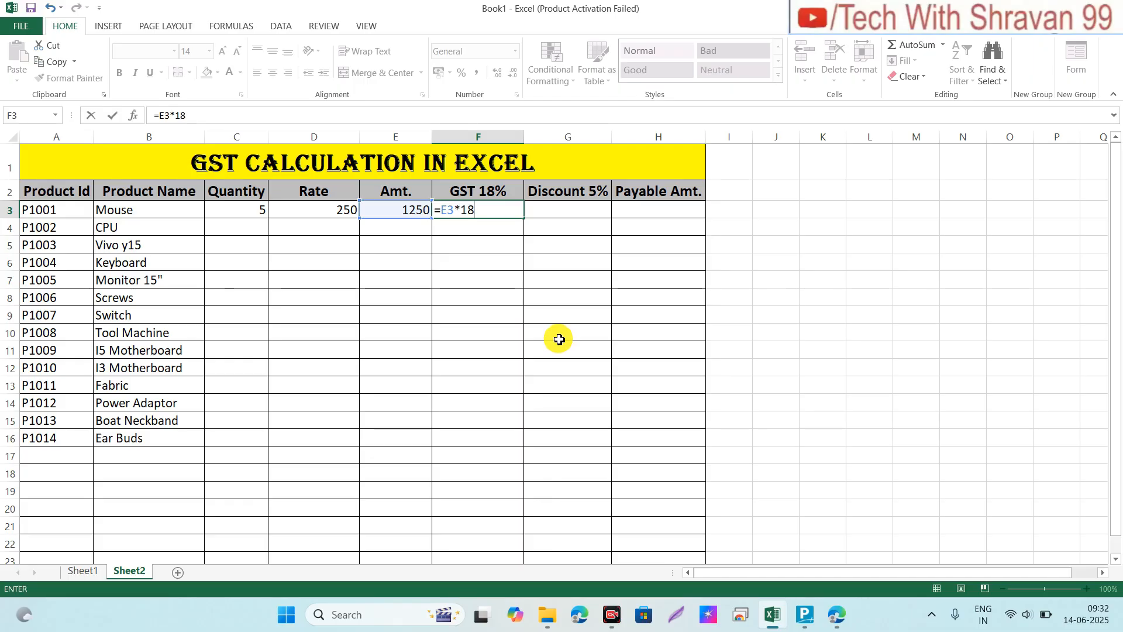
type("%")
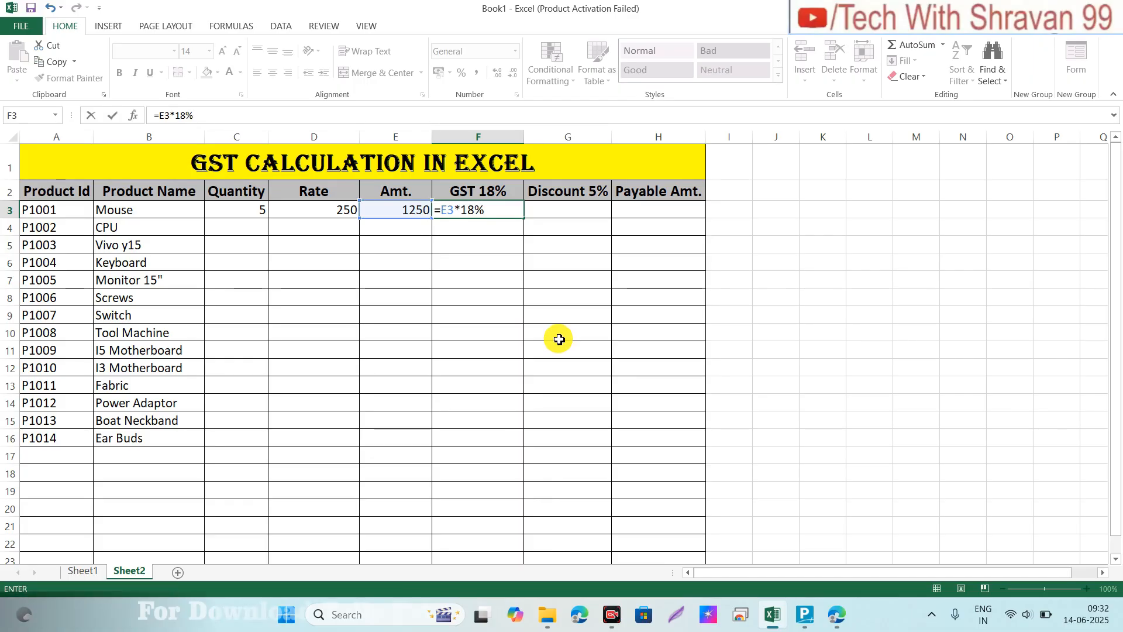
key("Return")
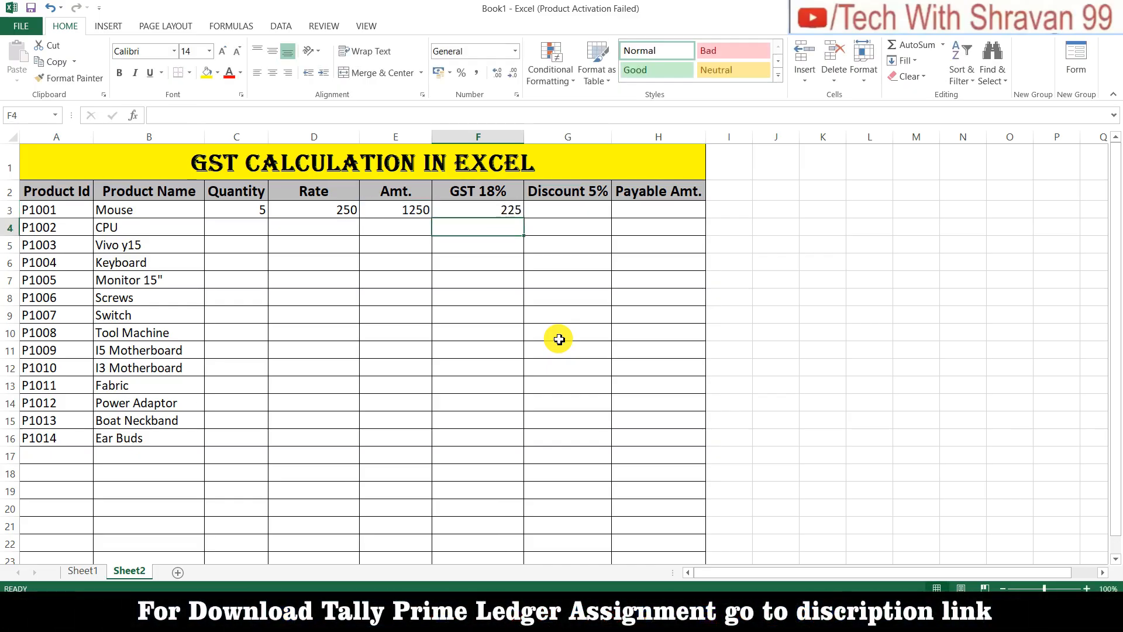
key("Up")
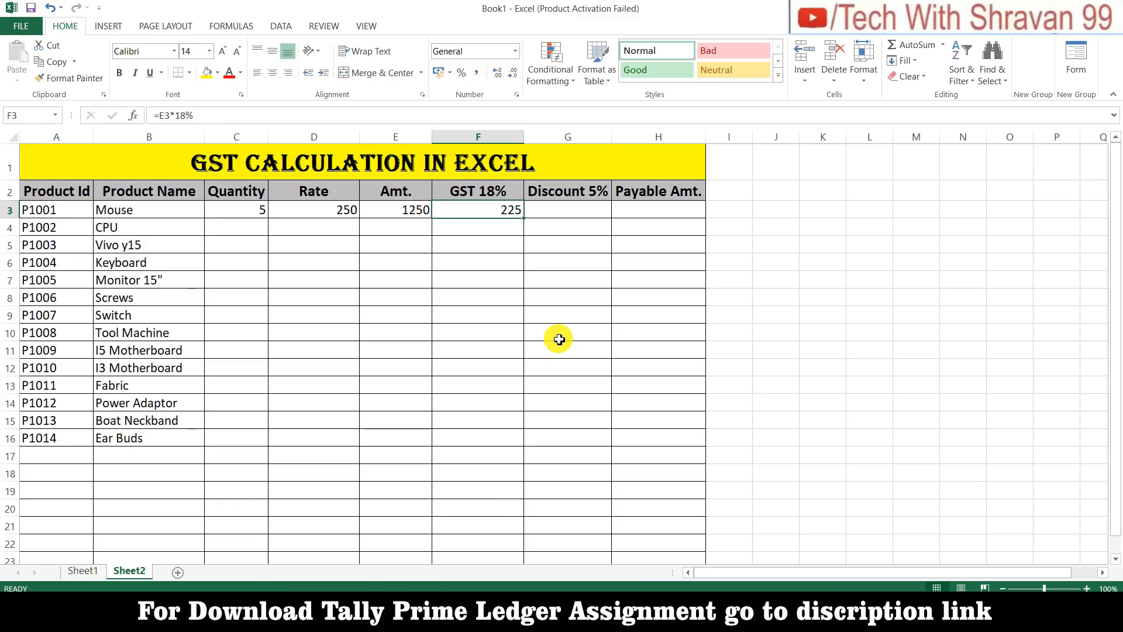
- Calculate the Mouse's 5% discount in G3 with the formula =E3*5%
key("Right")
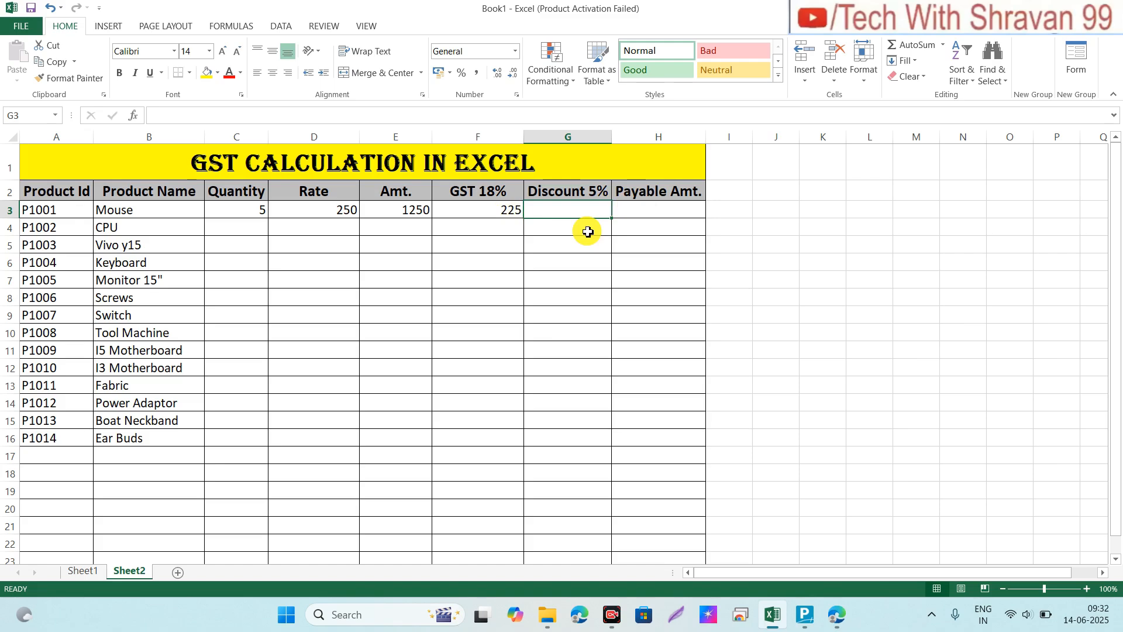
type("=")
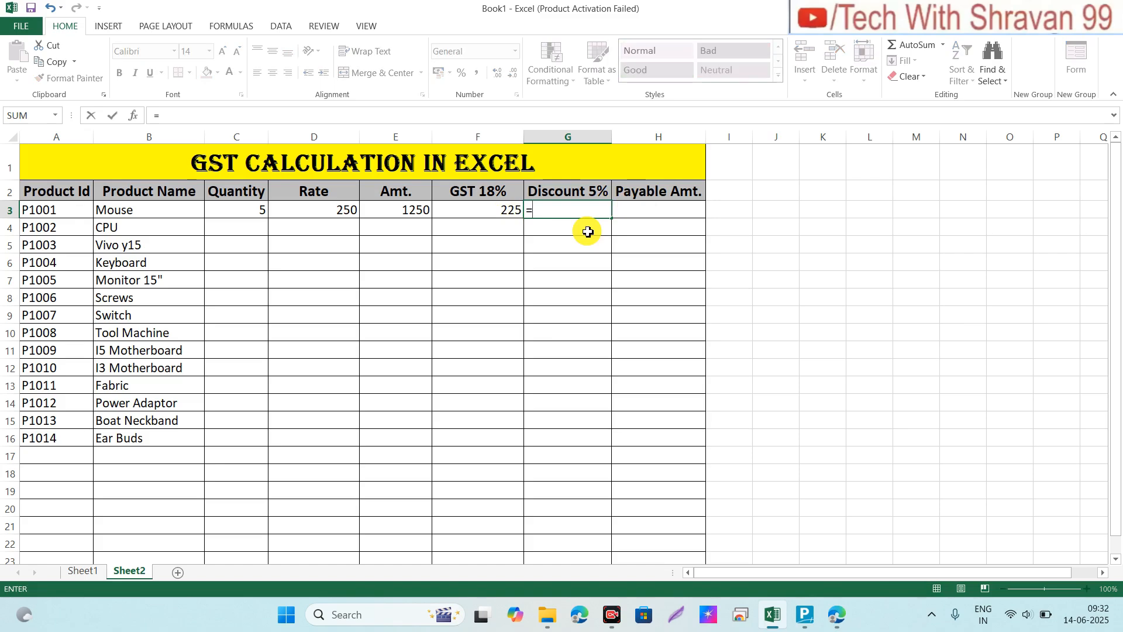
left_click(403, 215)
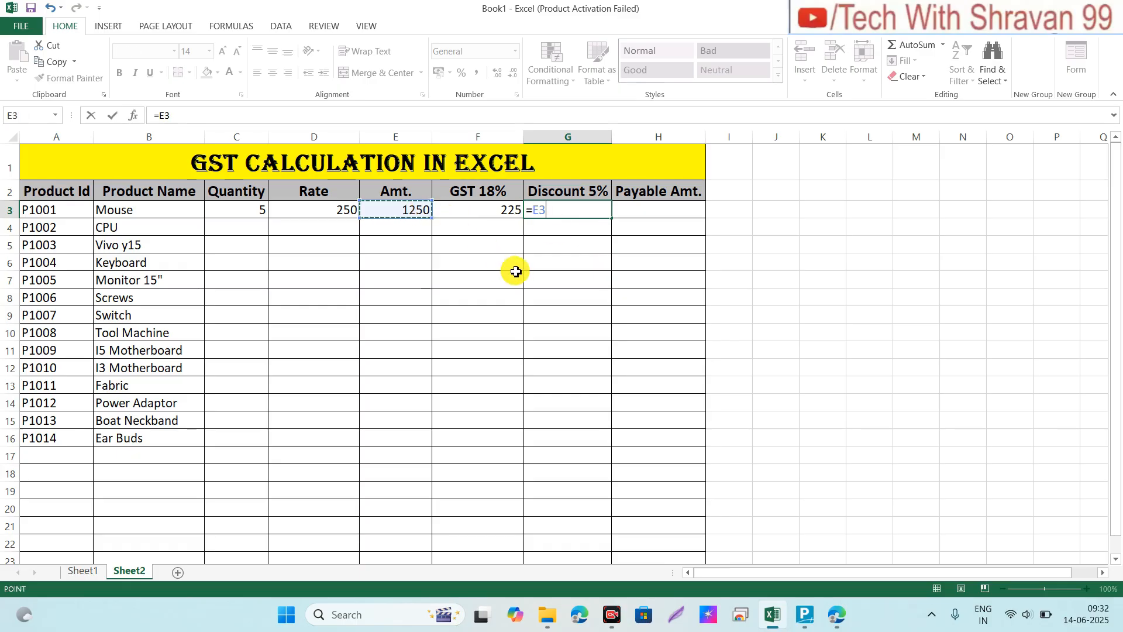
type("*")
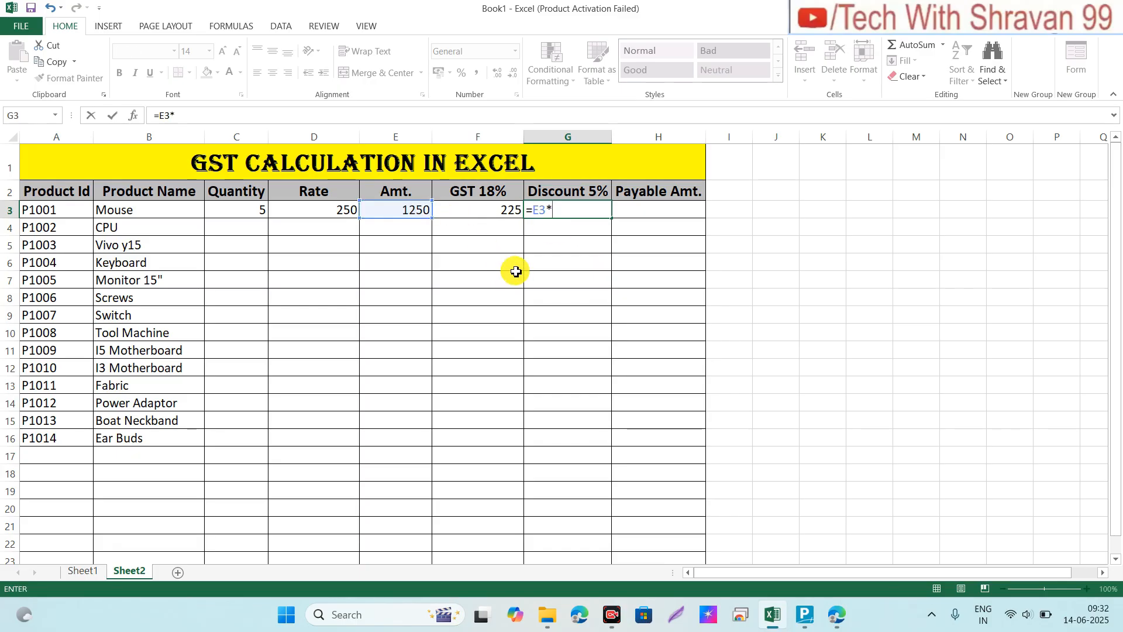
type("5%")
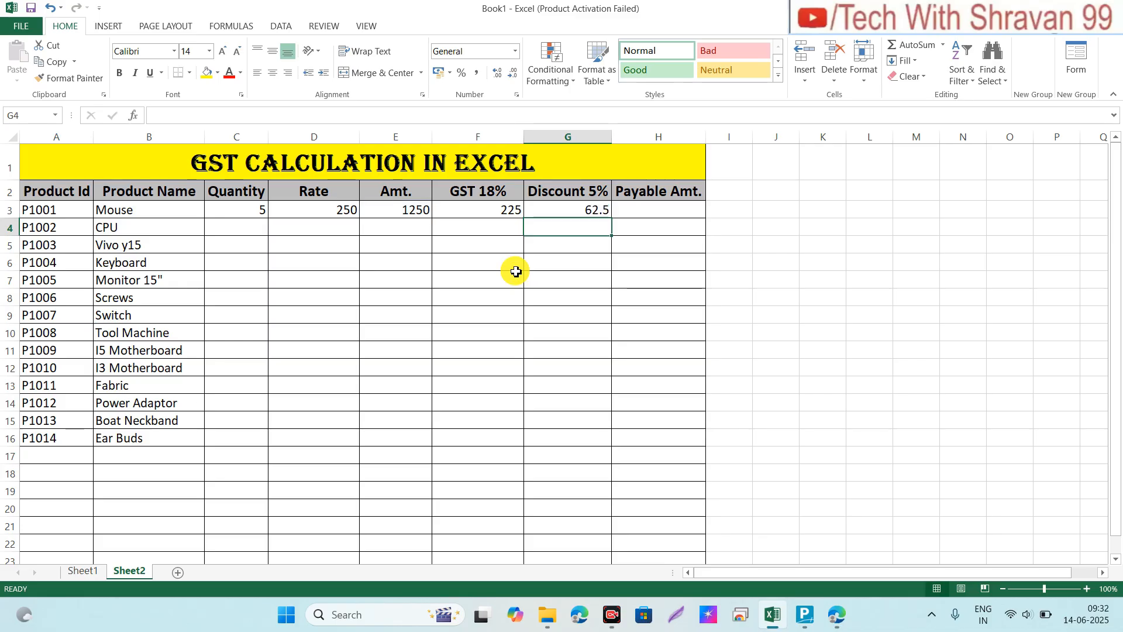
key("Up")
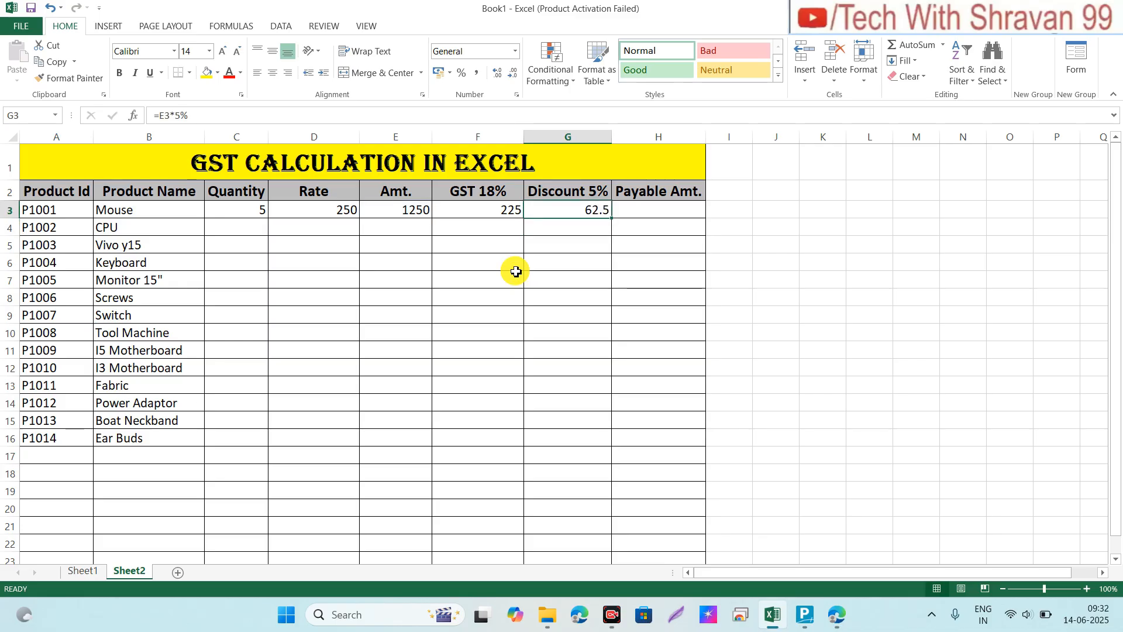
- Calculate the Mouse's payable amount in H3 with the formula =E3+F3-G3
left_click(652, 218)
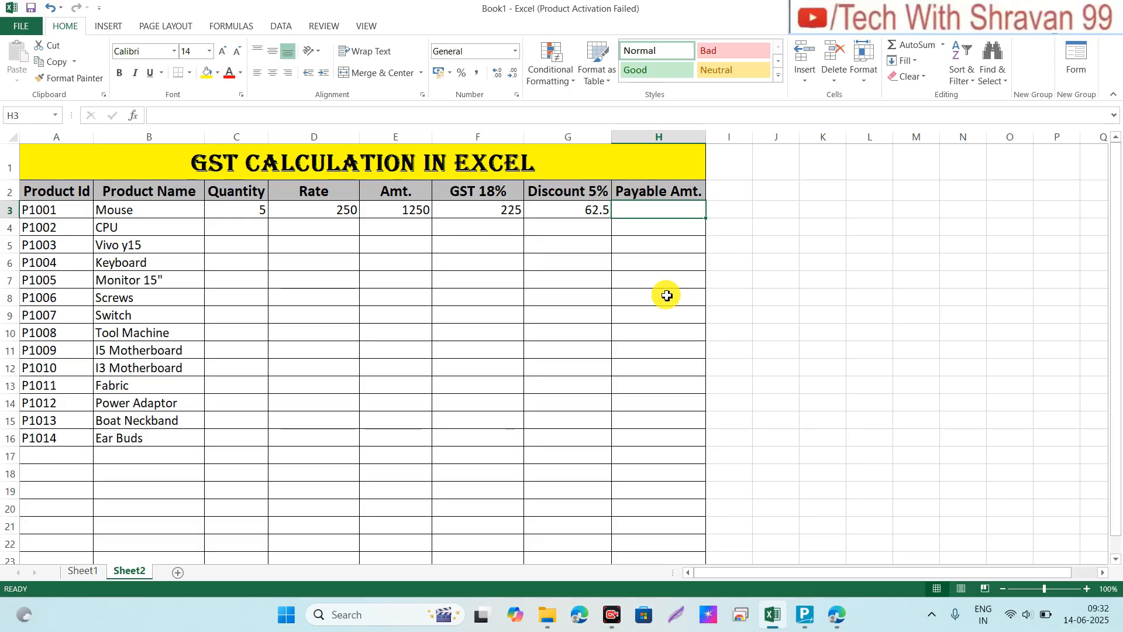
type("=")
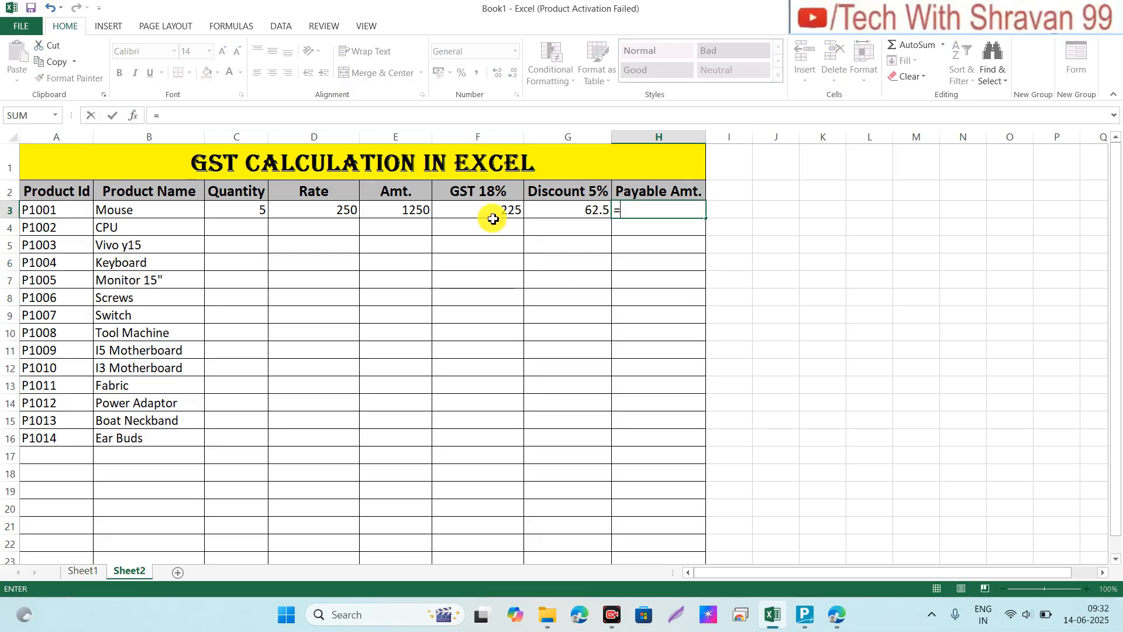
left_click(391, 217)
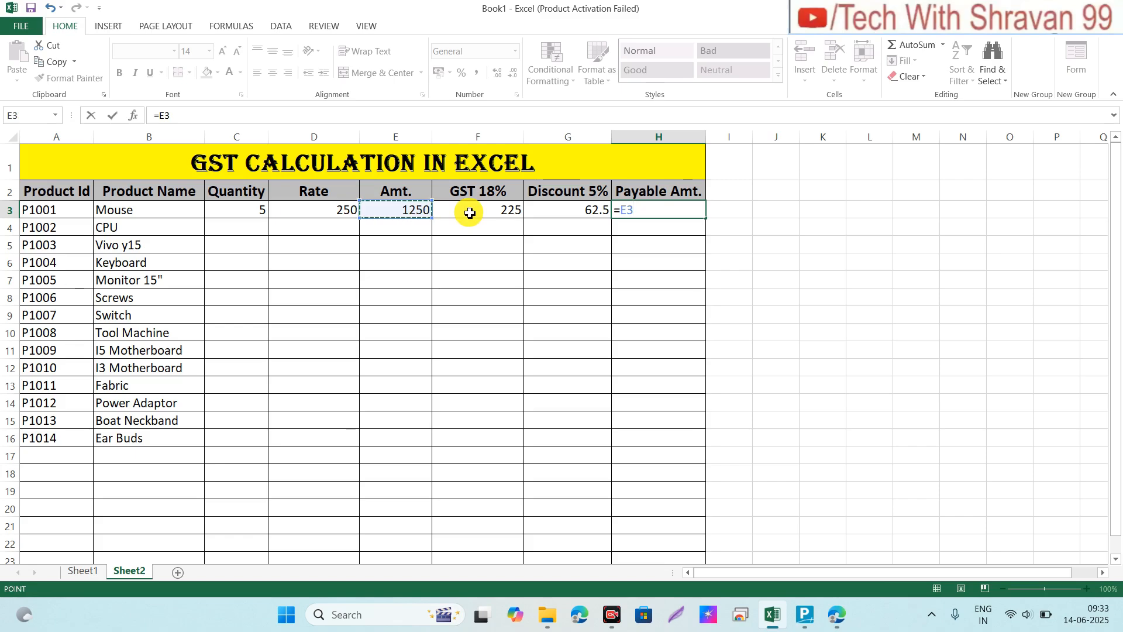
type("+")
left_click(483, 211)
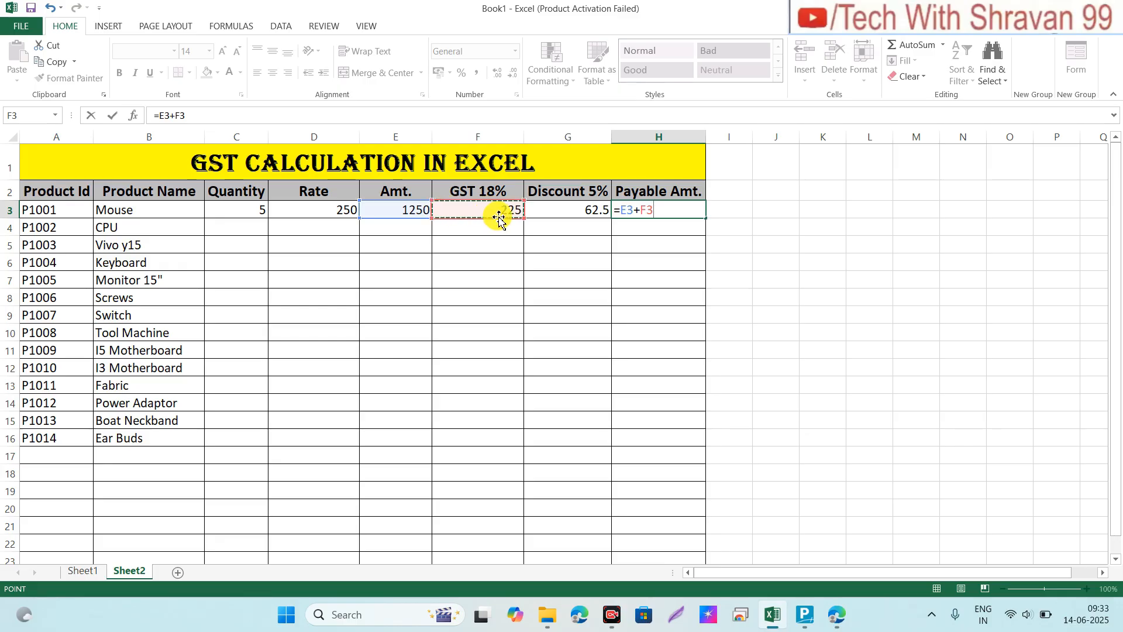
type("-")
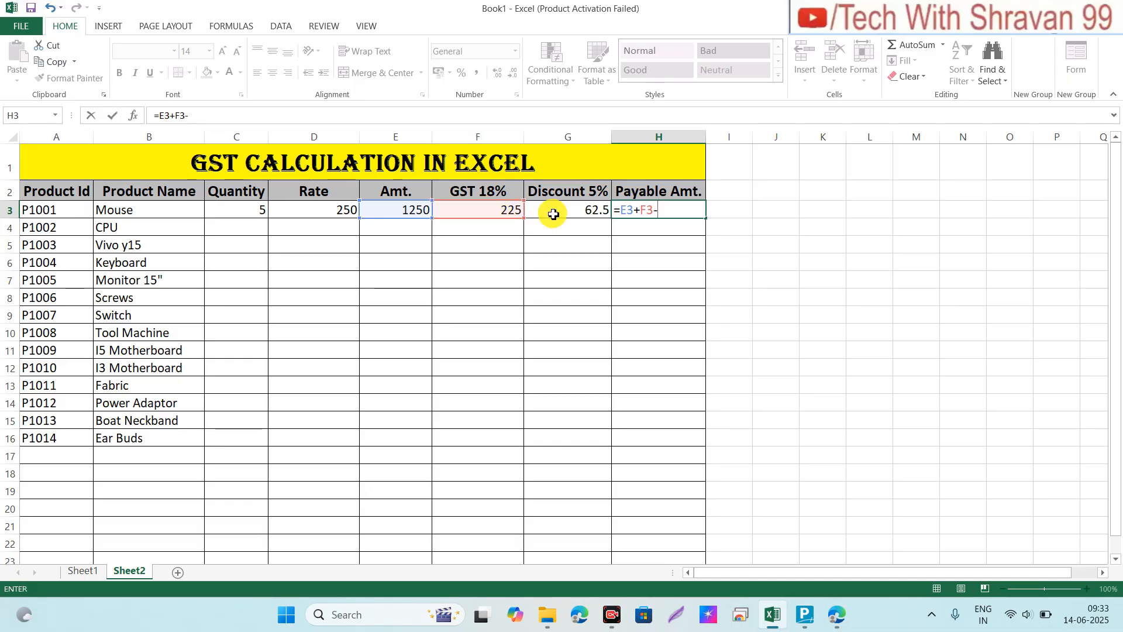
left_click(554, 214)
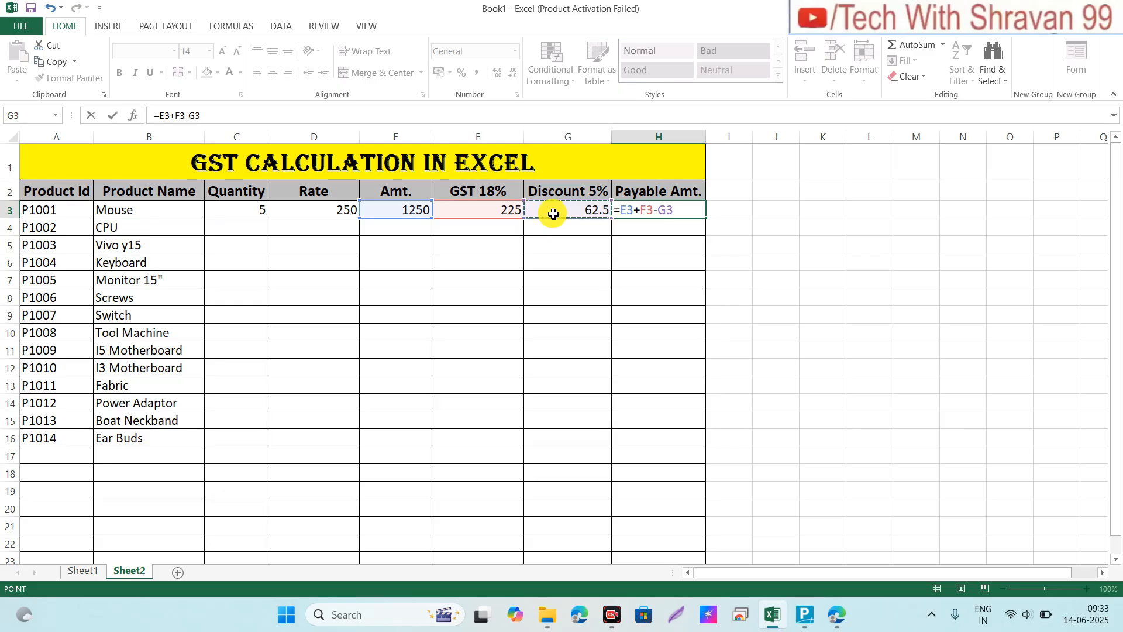
key("Return")
key("Up")
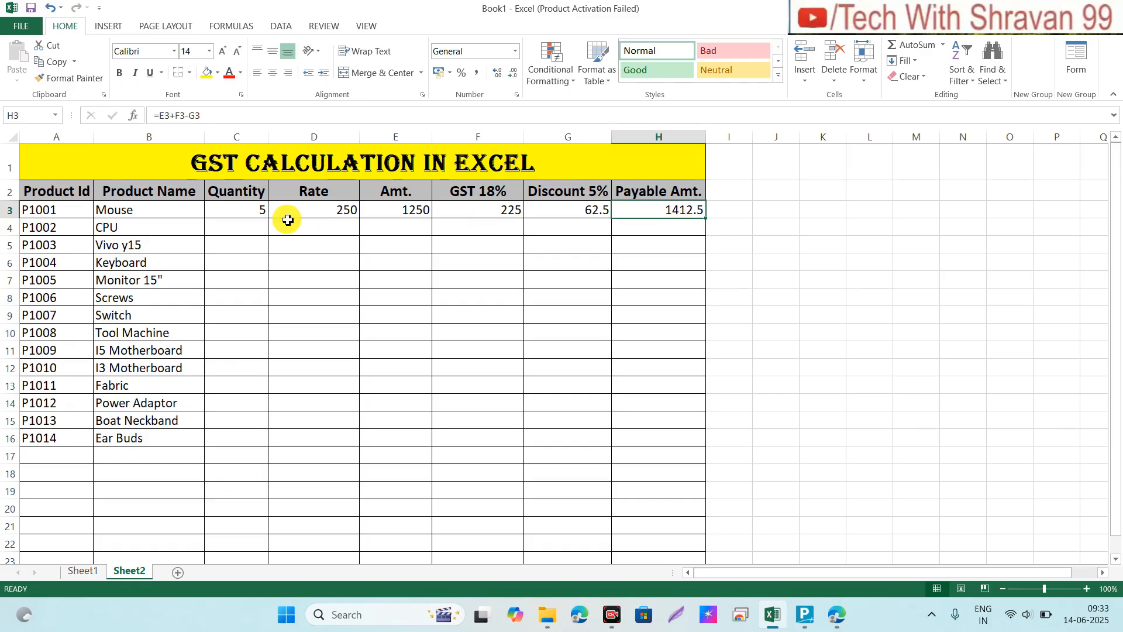
- Enter a quantity of 10 and a rate of 8000 for the CPU in row 4
left_click(236, 243)
left_click(241, 227)
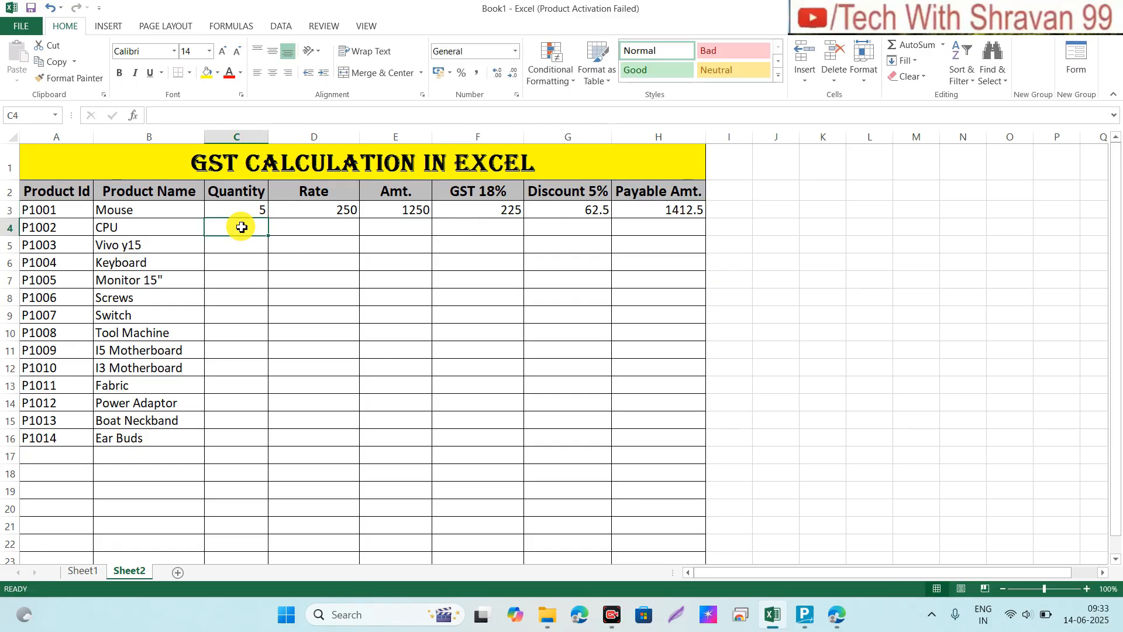
type("10")
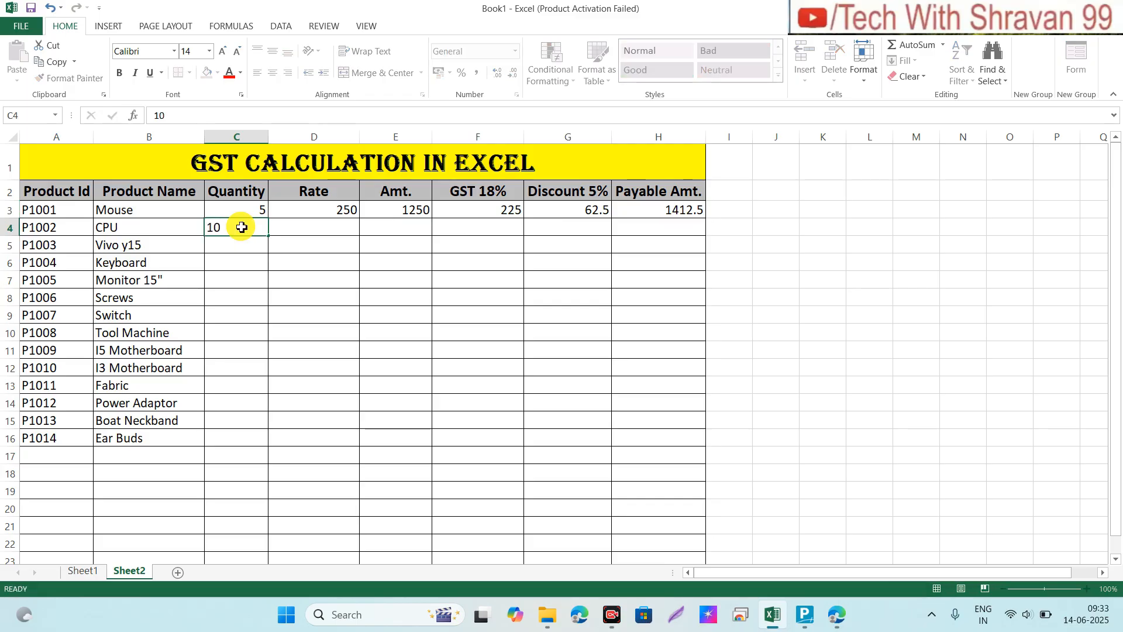
key("Tab")
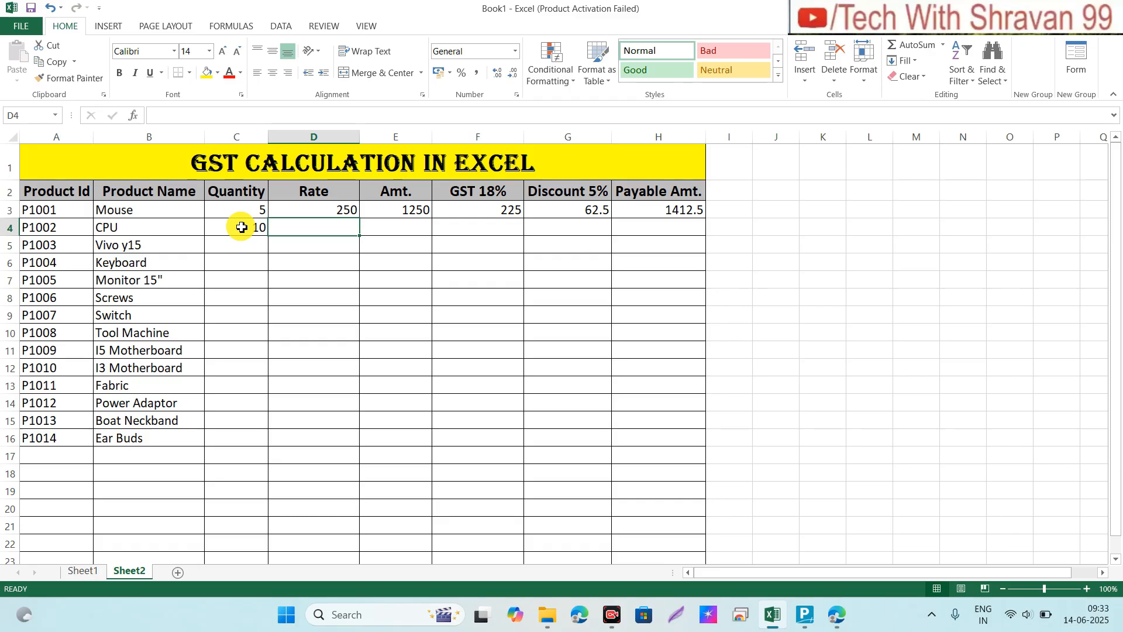
type("1")
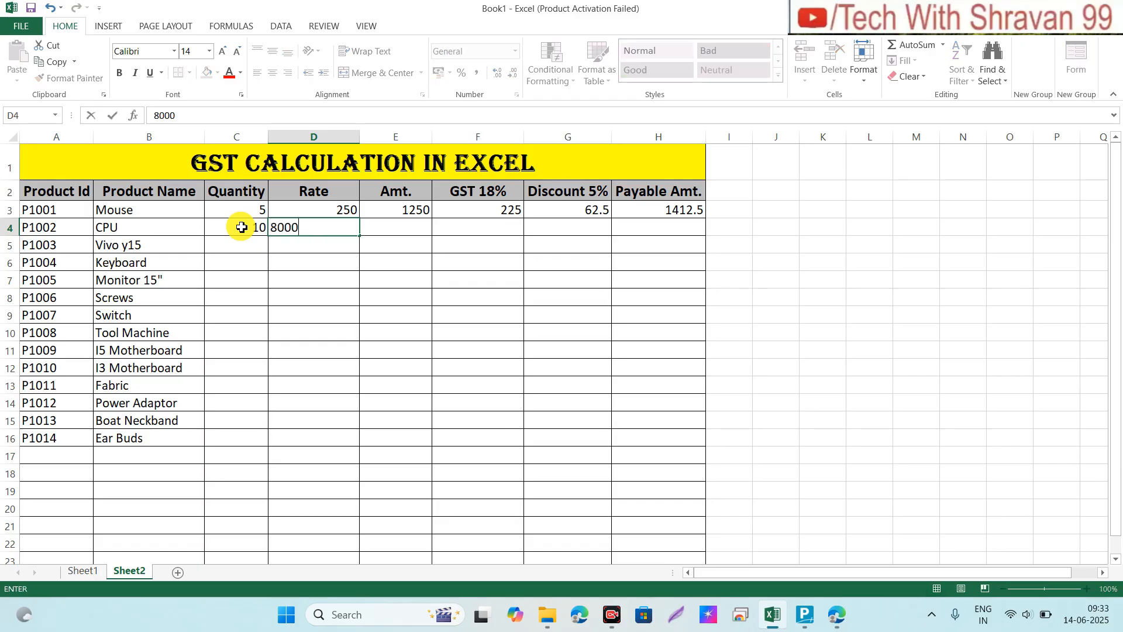
key("Return")
key("Up")
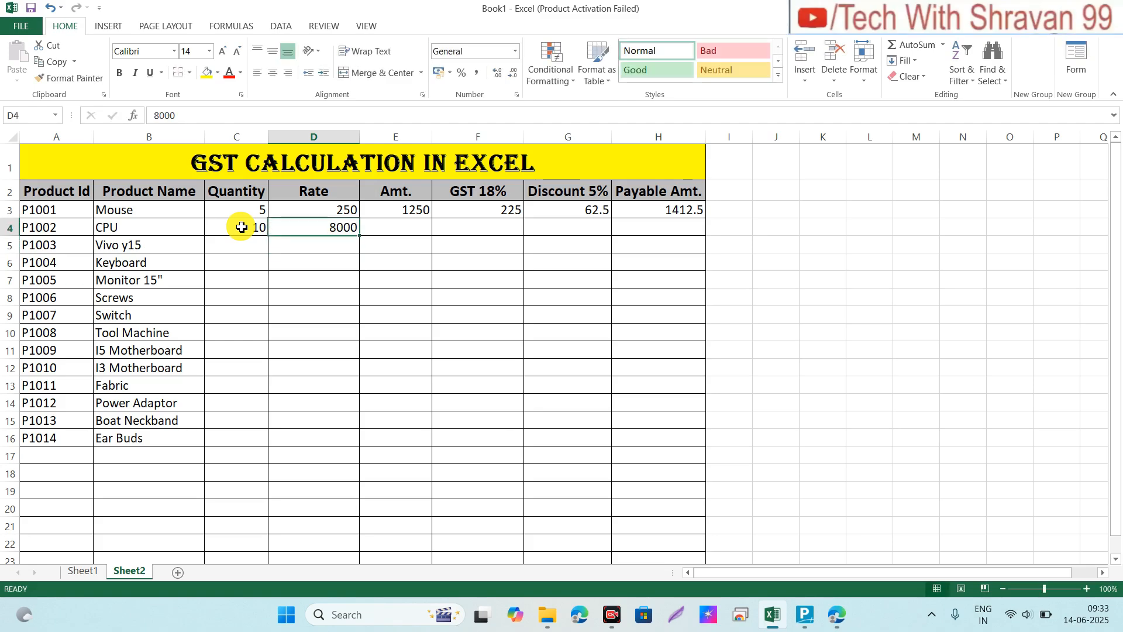
- Calculate the CPU's amount in E4 with the formula =PRODUCT(C4:D4)
key("Right")
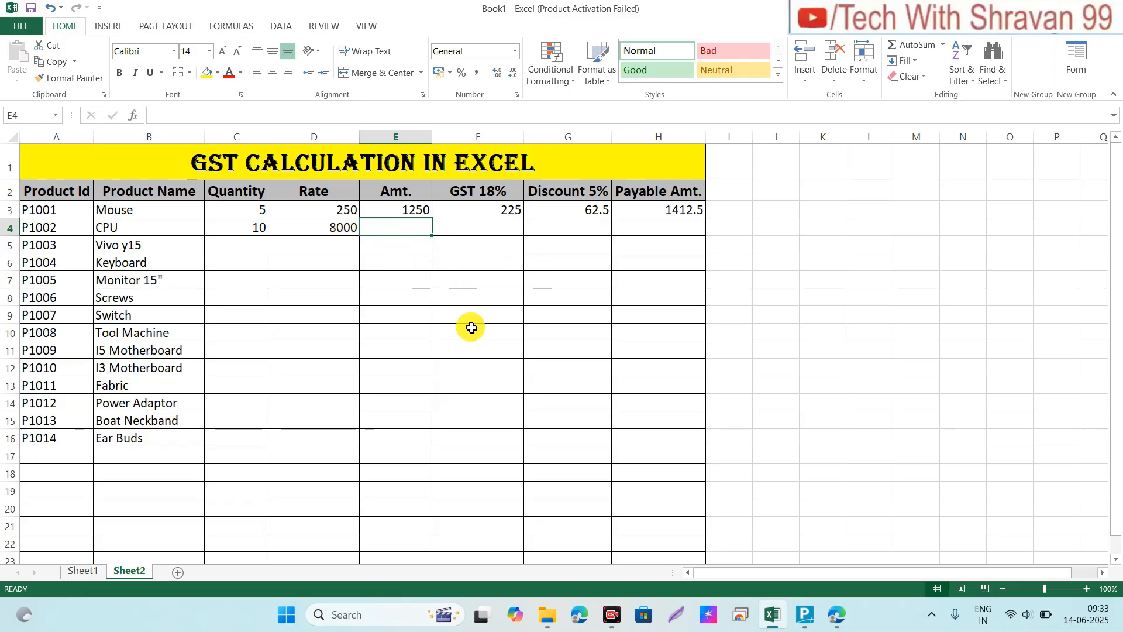
type("=pro")
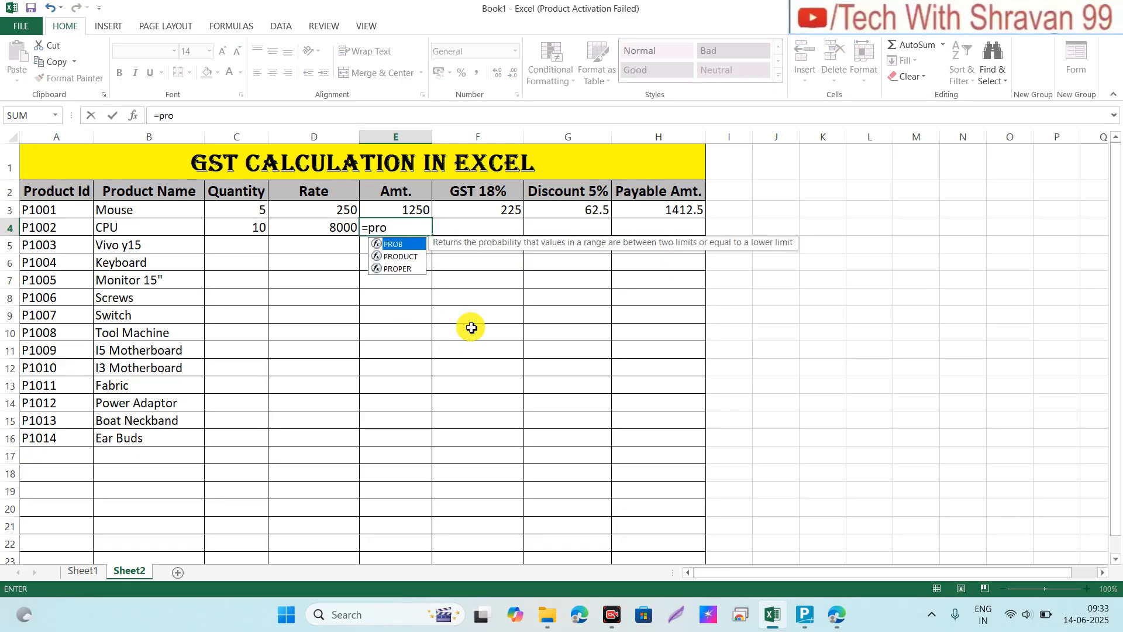
key("Down")
key("Tab")
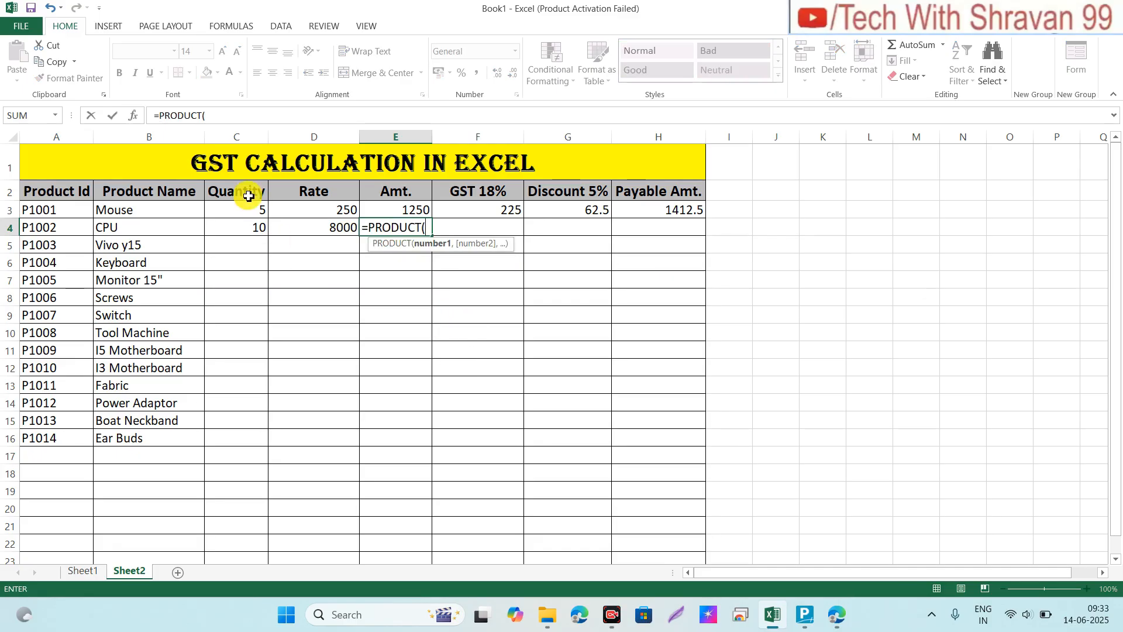
left_click_drag(241, 225, 308, 237)
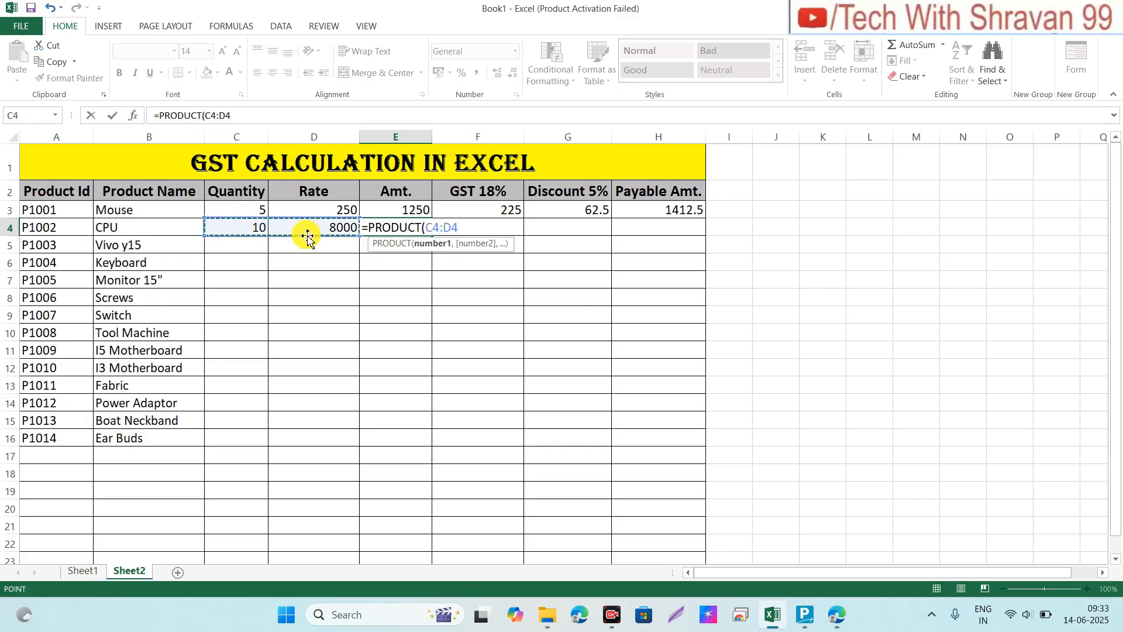
key("Return")
key("Up")
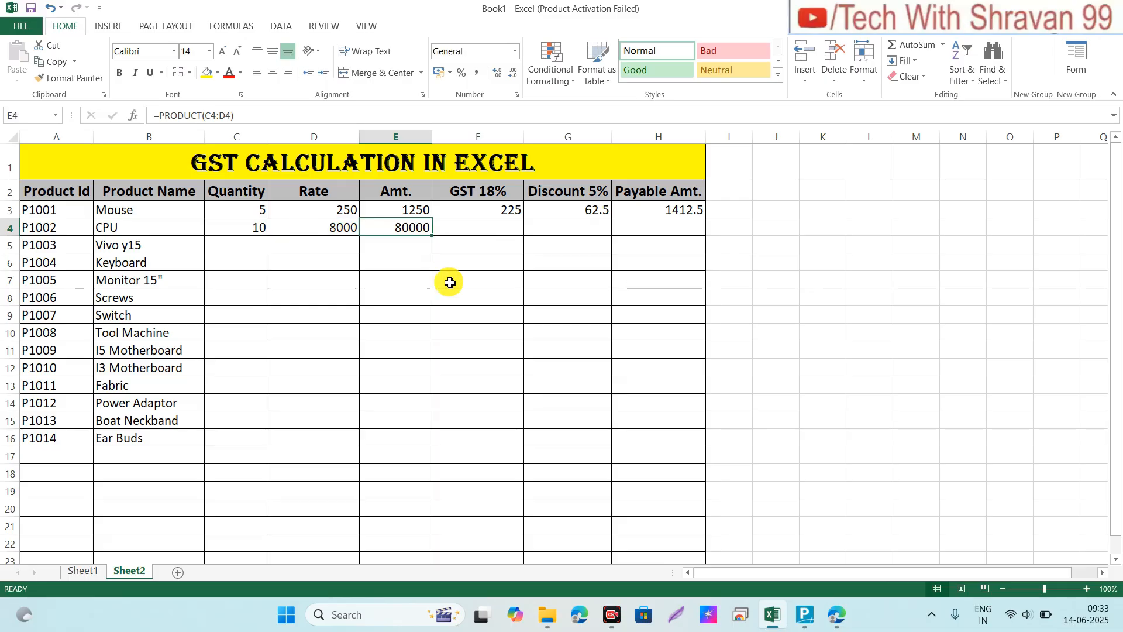
- Calculate the CPU's 18% GST in F4 with the formula =E4*18%
key("Right")
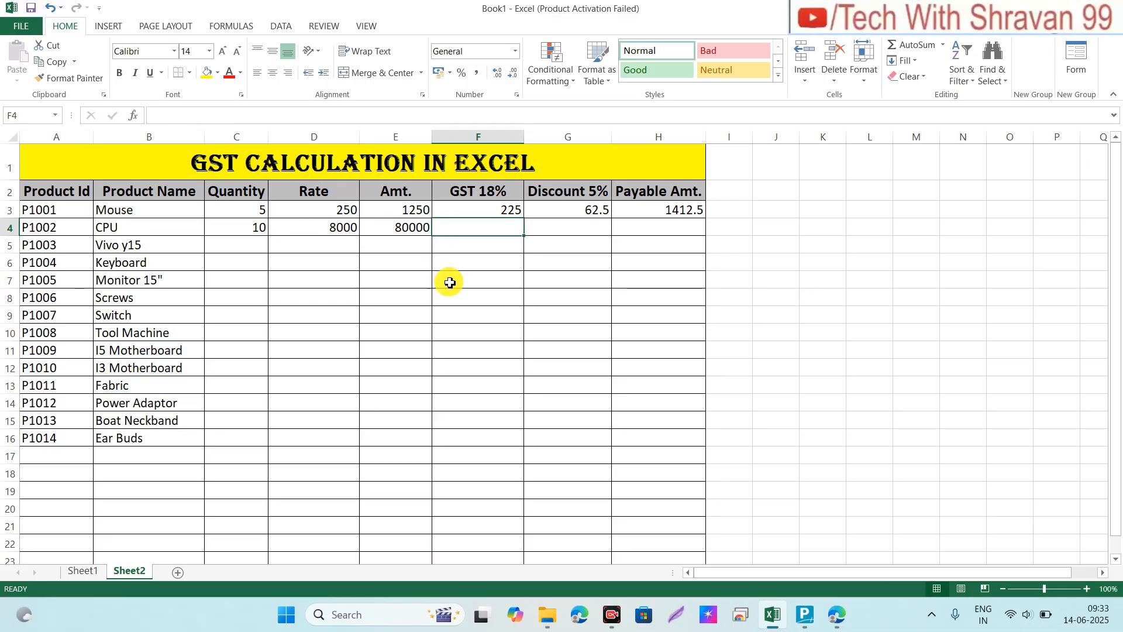
type("=")
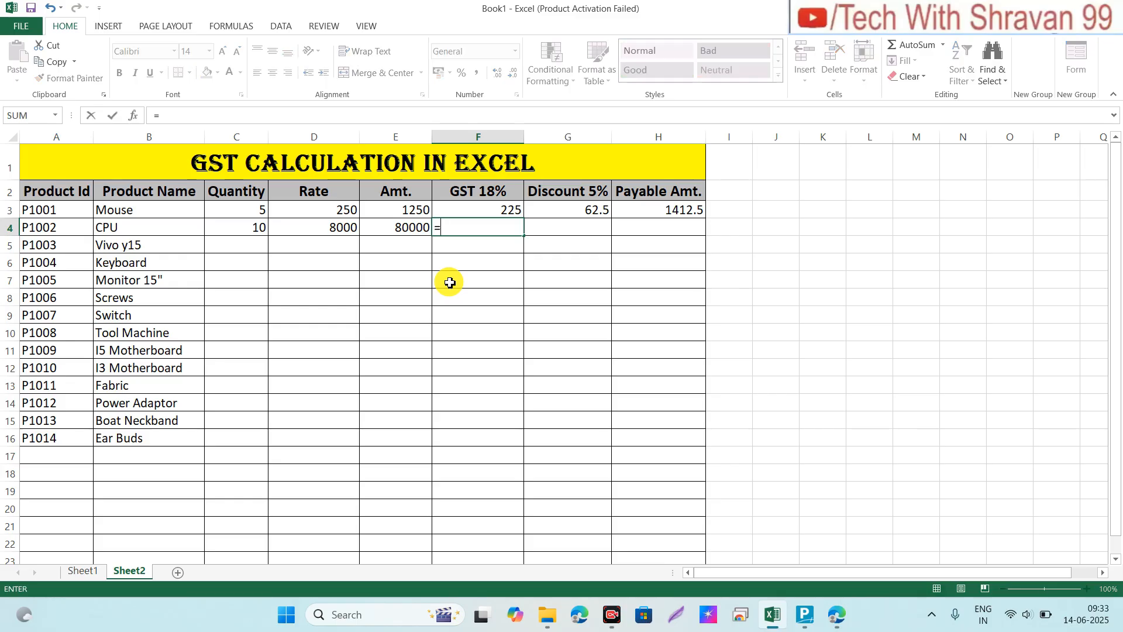
left_click(412, 232)
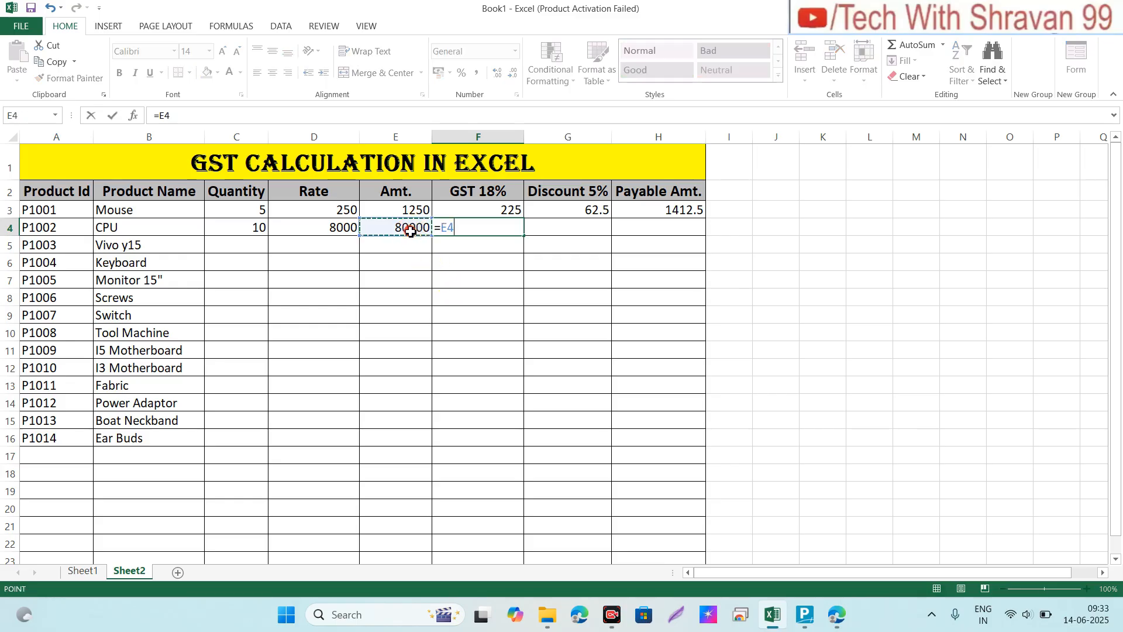
type("*")
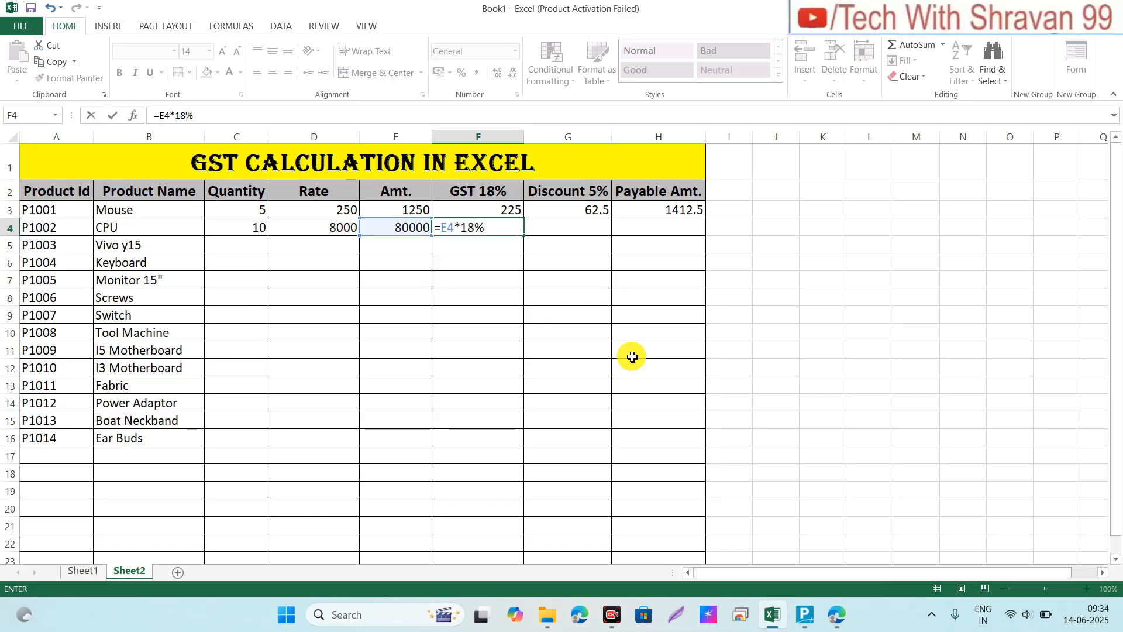
type("18%")
key("Return")
key("Up")
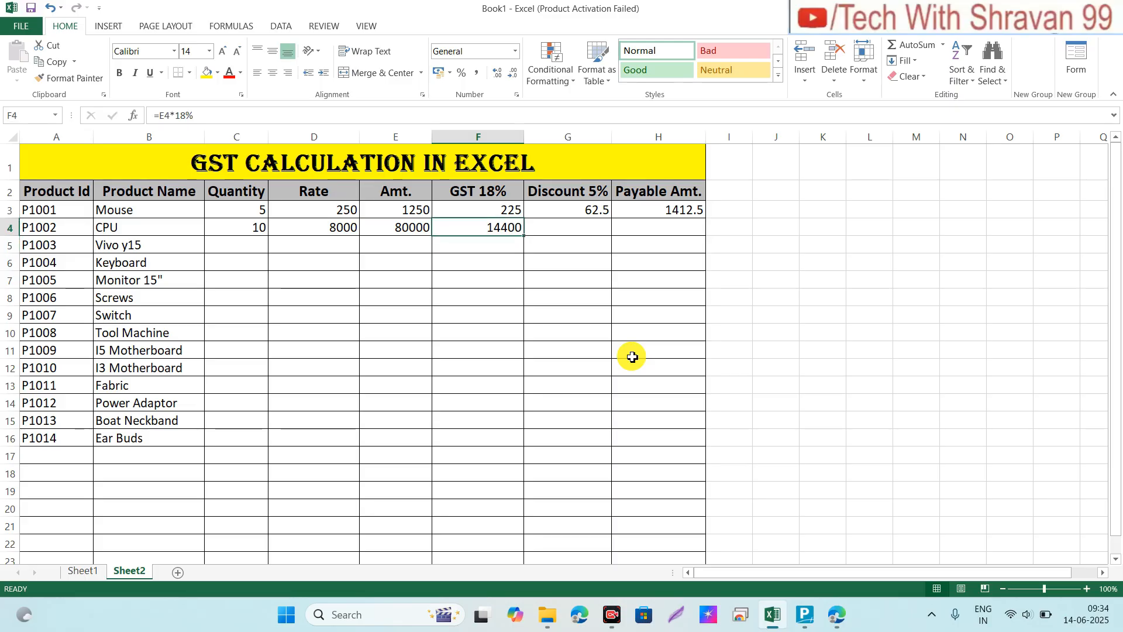
- Calculate the CPU's 5% discount in G4 with the formula =E4*5%
left_click(572, 233)
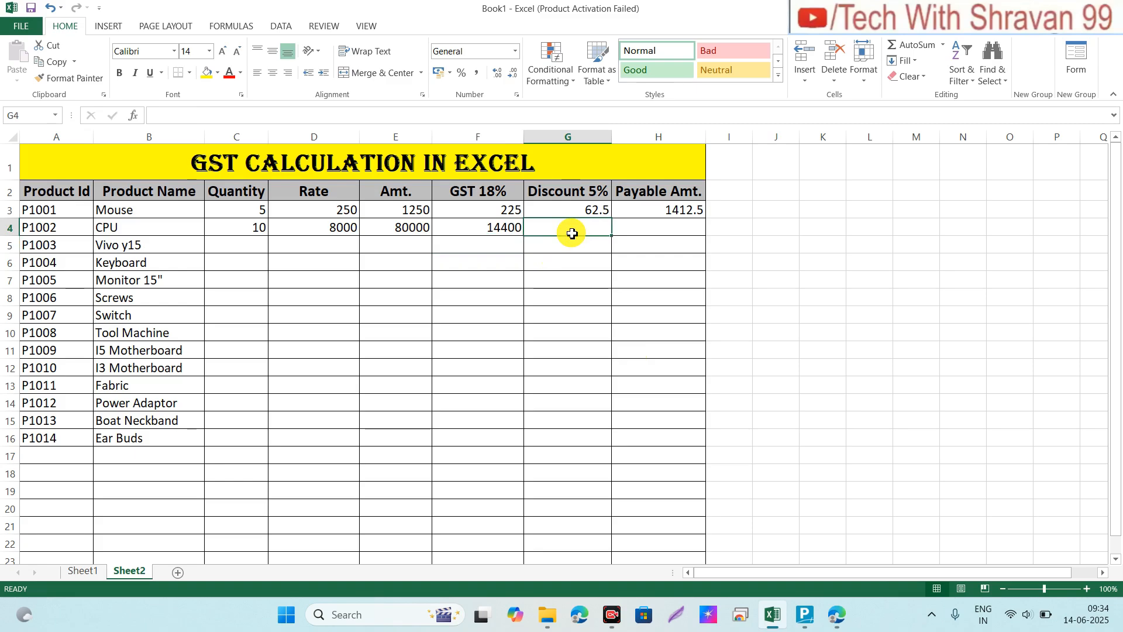
type("=")
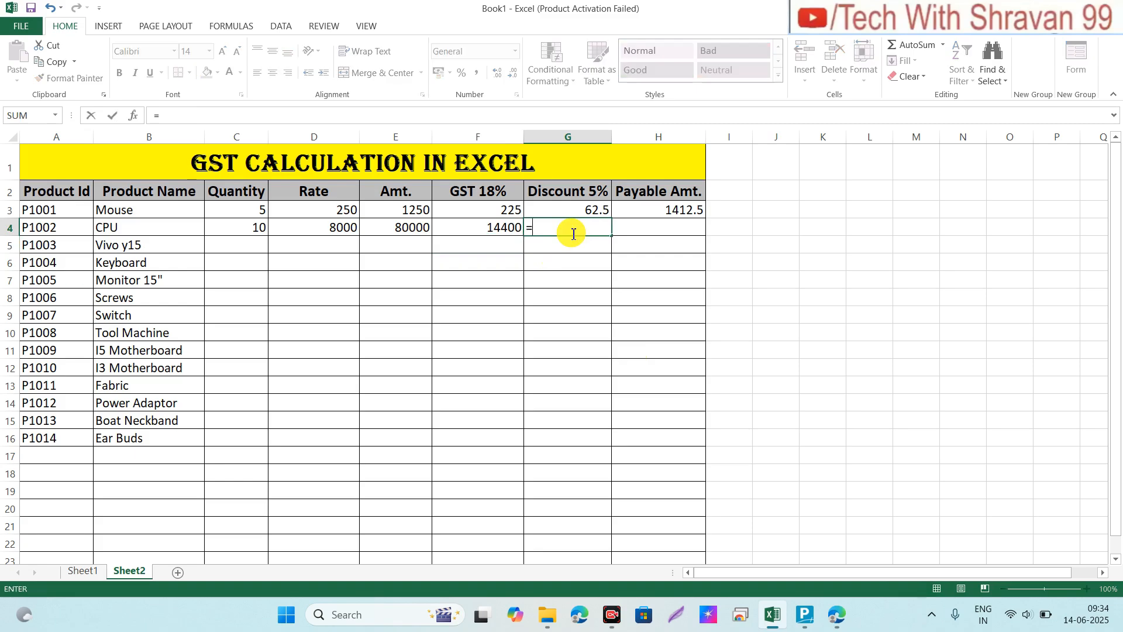
left_click(418, 228)
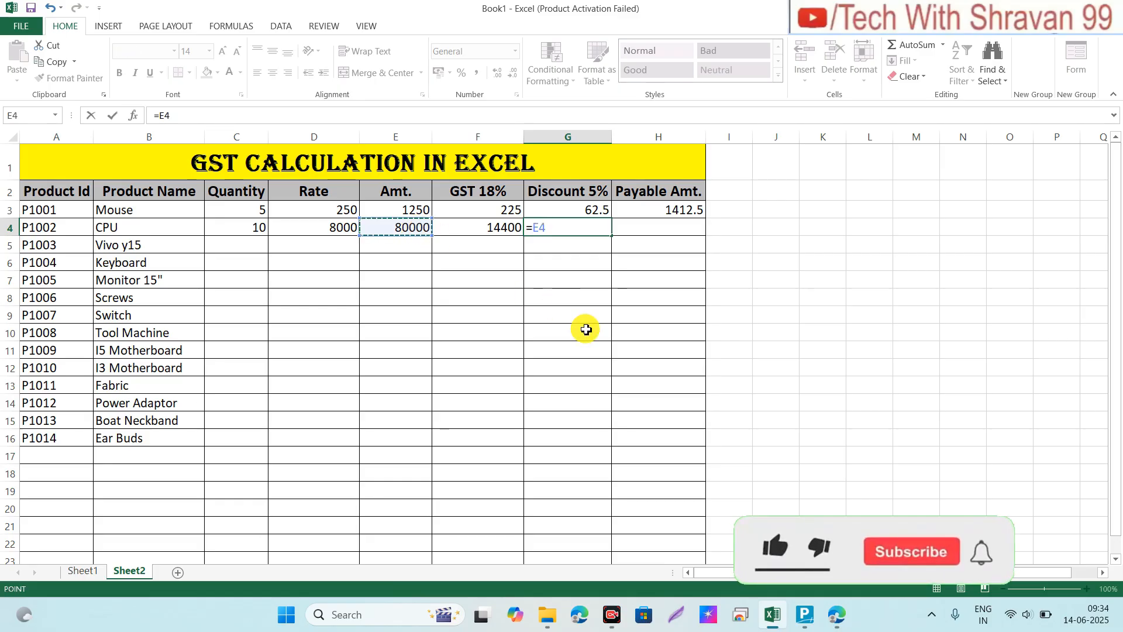
type("*")
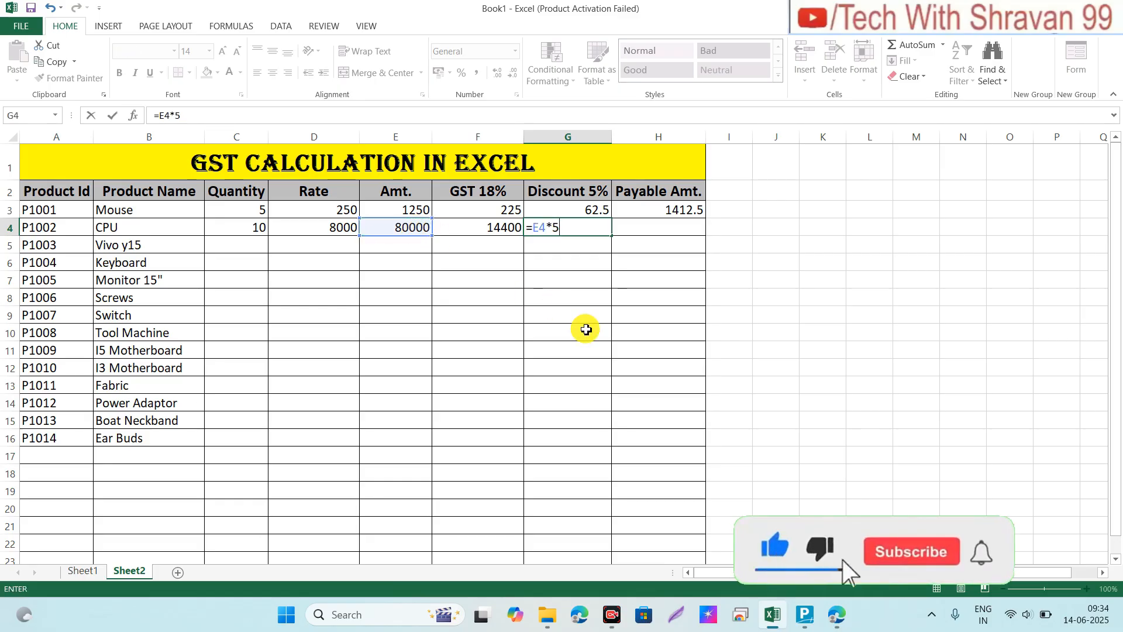
key("Return")
key("Up")
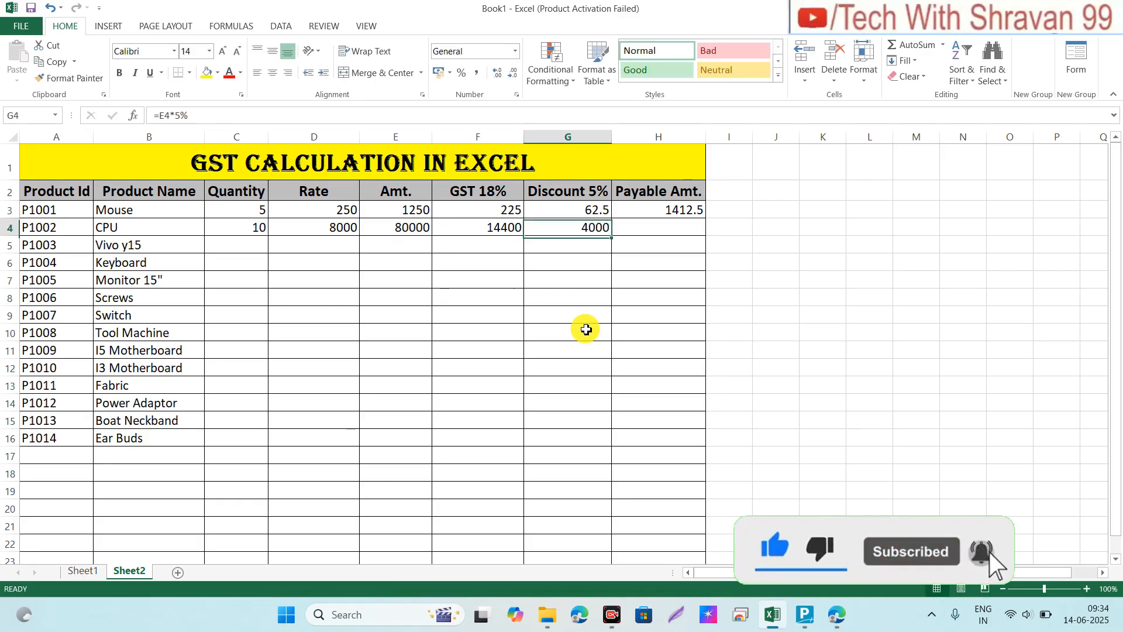
- Calculate the CPU's payable amount in H4 with the formula =E4+F4-G4
key("Right")
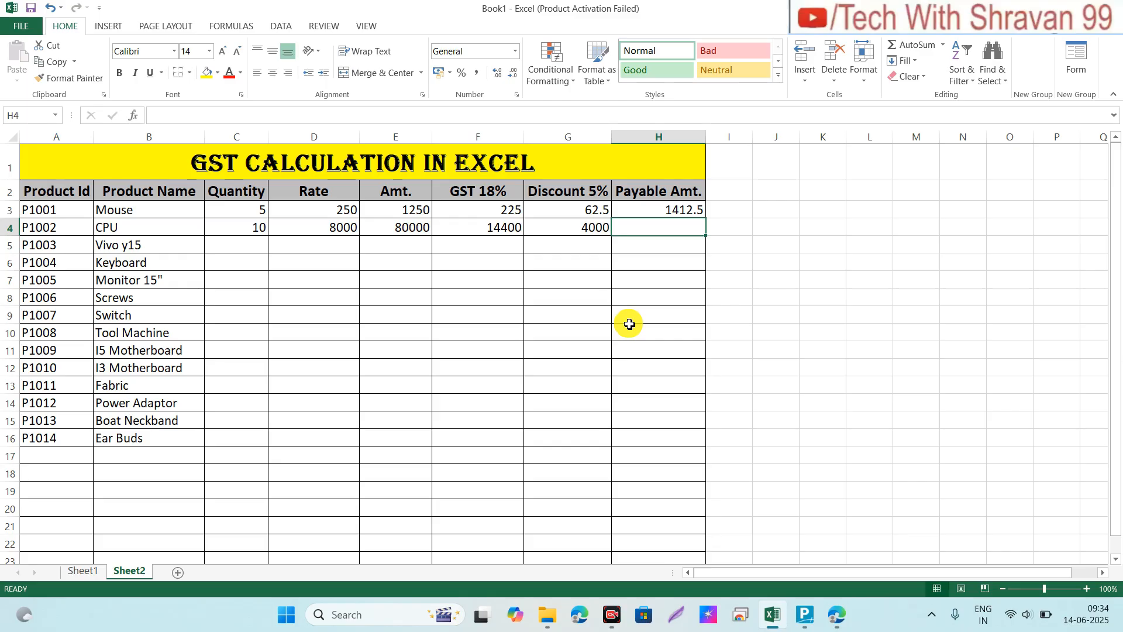
type("=")
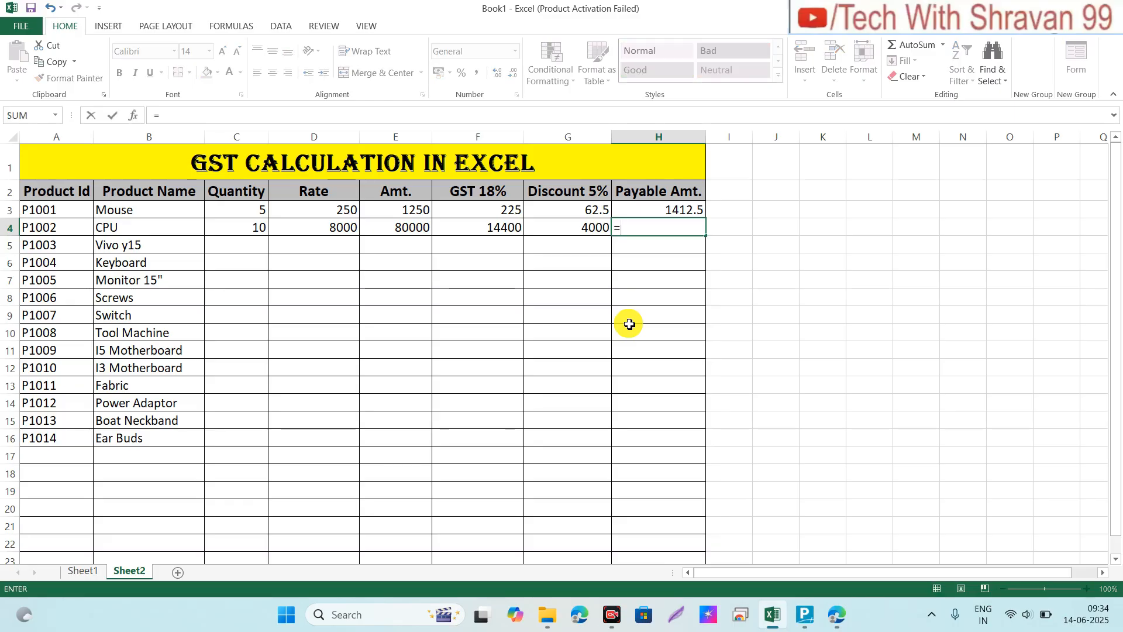
left_click(426, 237)
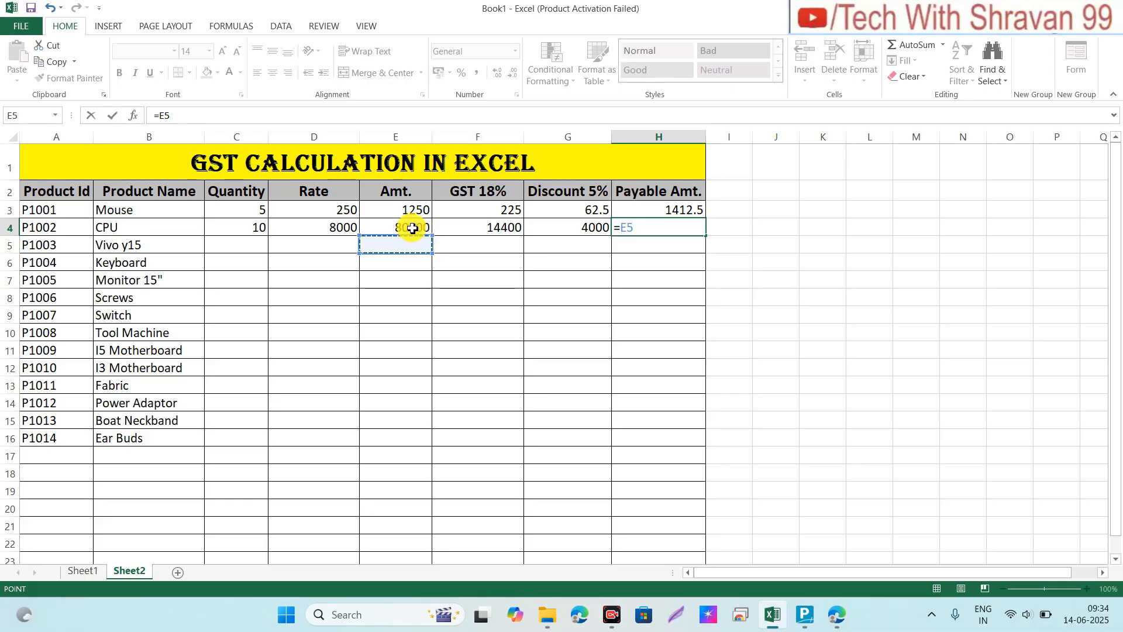
left_click(409, 227)
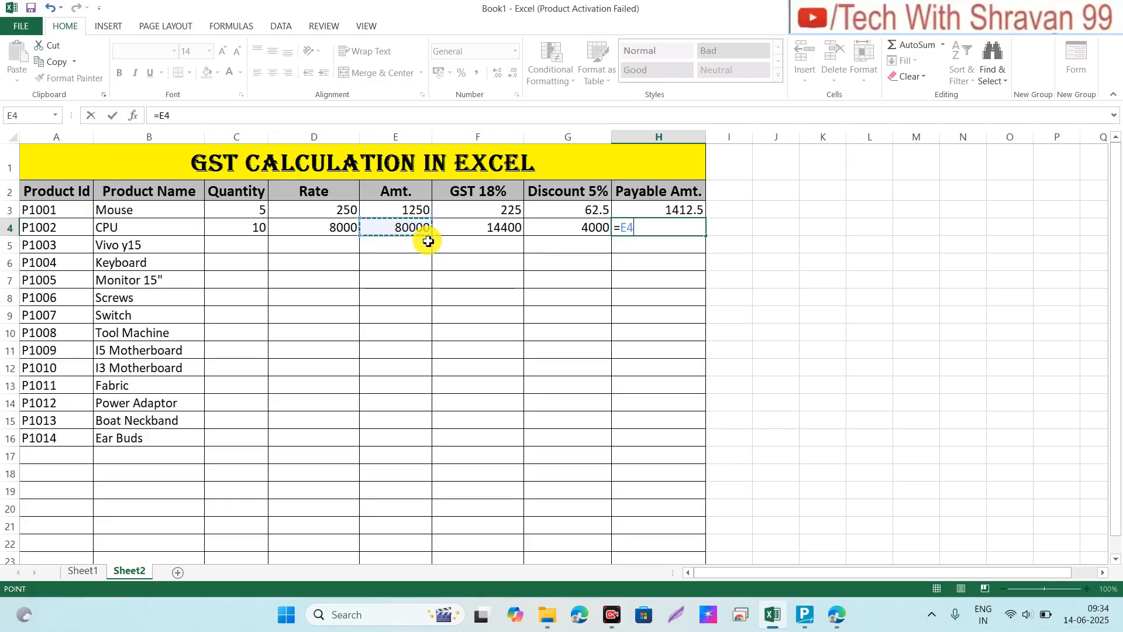
type("+")
left_click(468, 230)
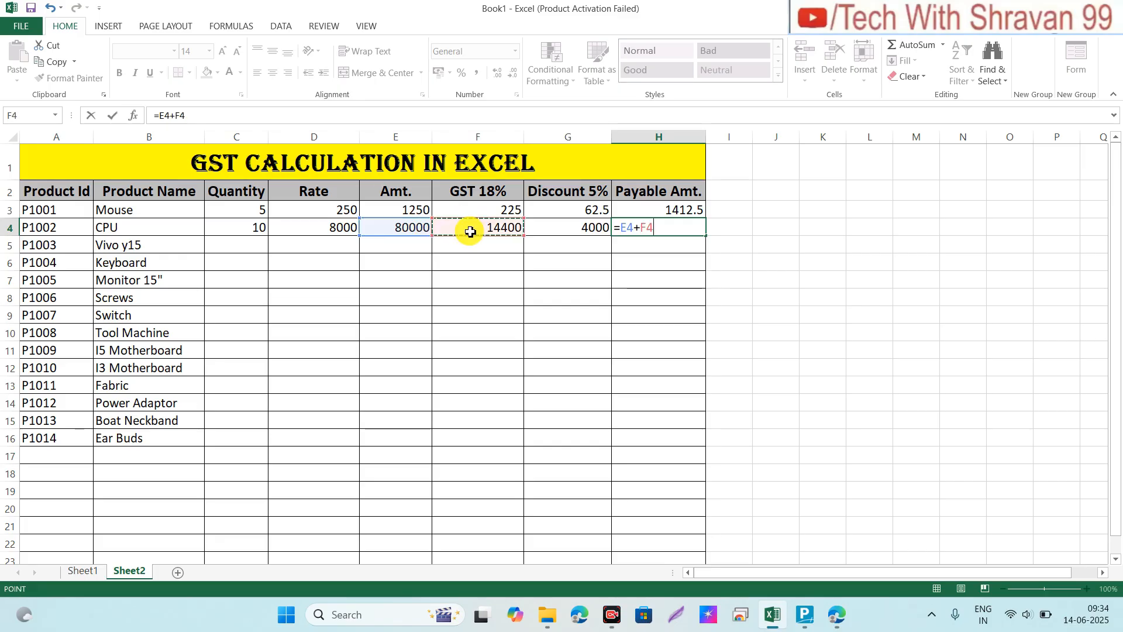
type("-")
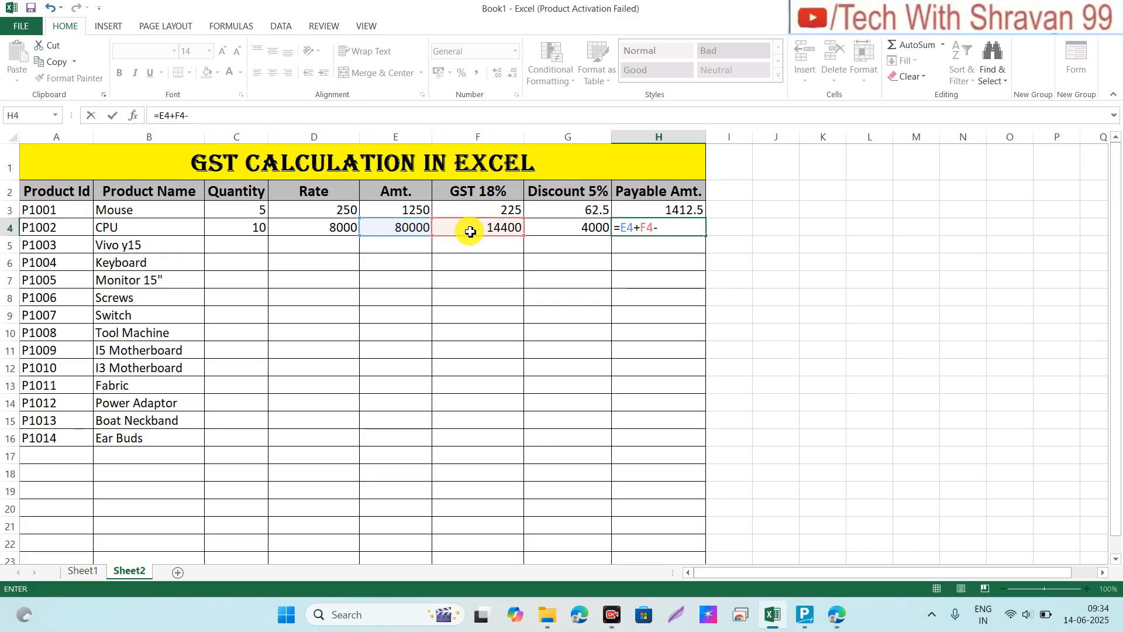
left_click(553, 223)
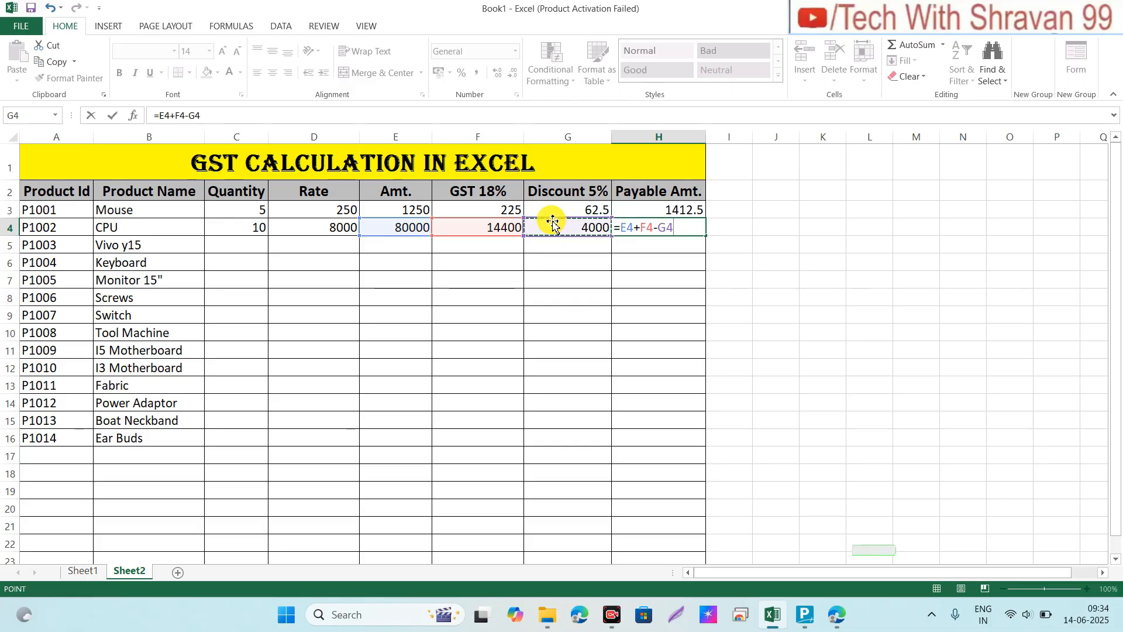
key("ctrl+Return")
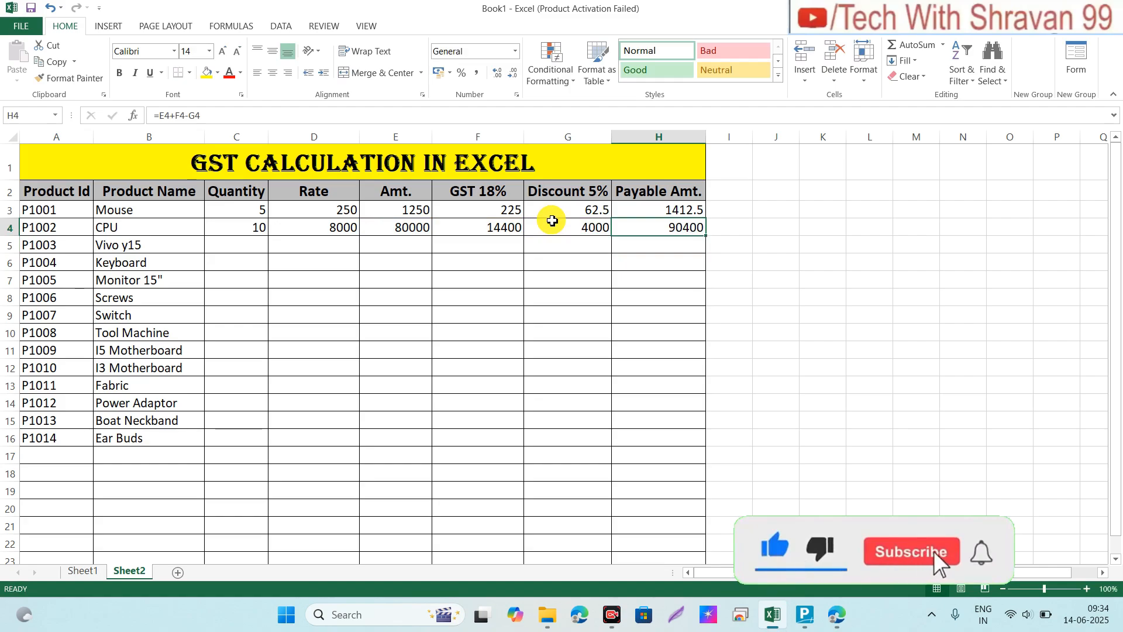
- Enter the quantities 5, 1, 22, 3, 4, 5, 5, 3, 5, 5, 6 and 7 in C5:C16
key("Down")
key("Down")
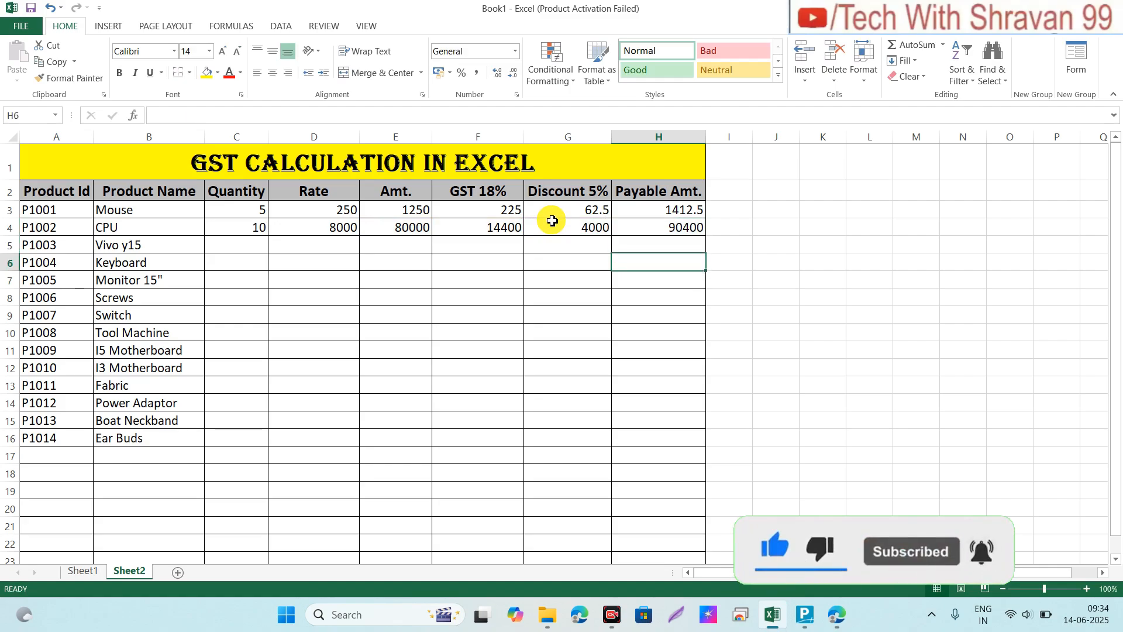
key("Left")
key("Left")
key("Left")
key("Left")
key("Left")
key("Left")
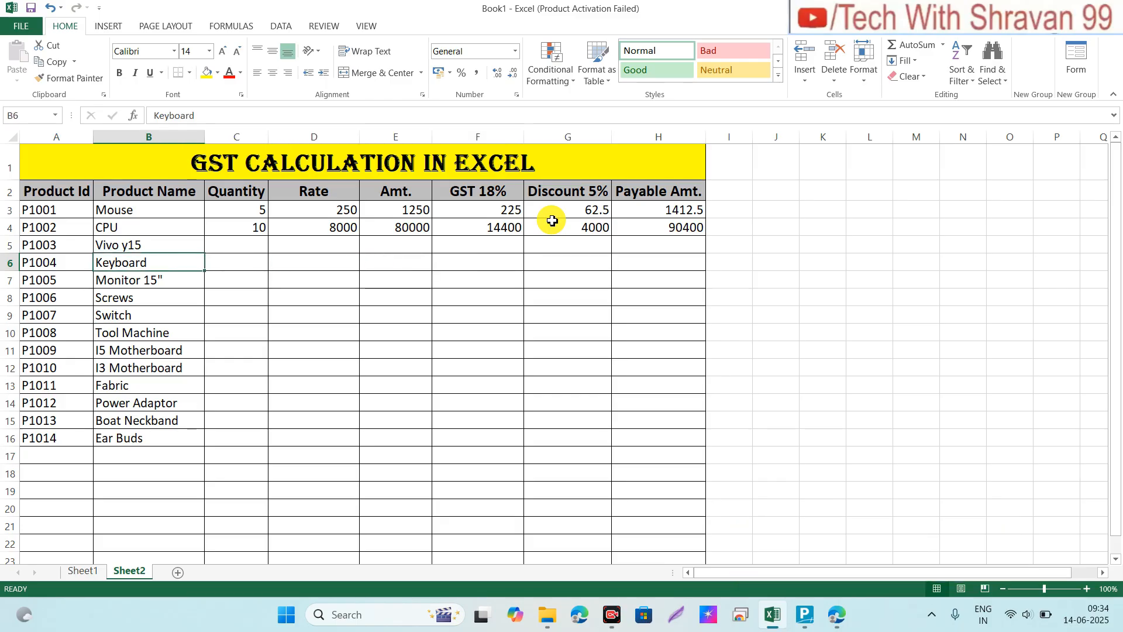
key("Up")
key("Right")
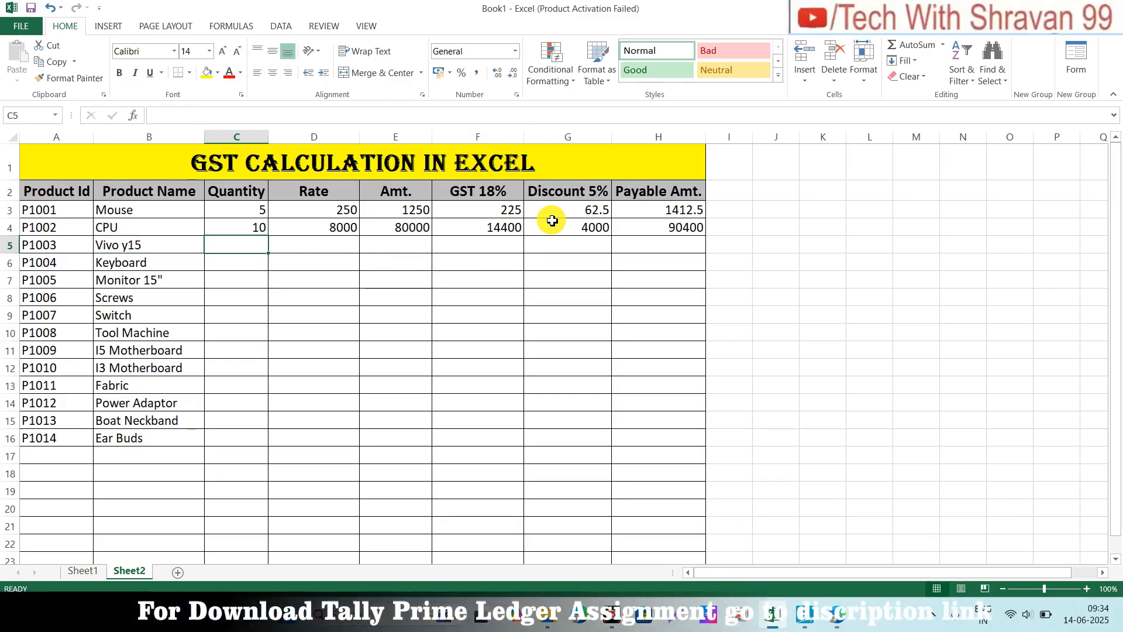
type("5")
key("Return")
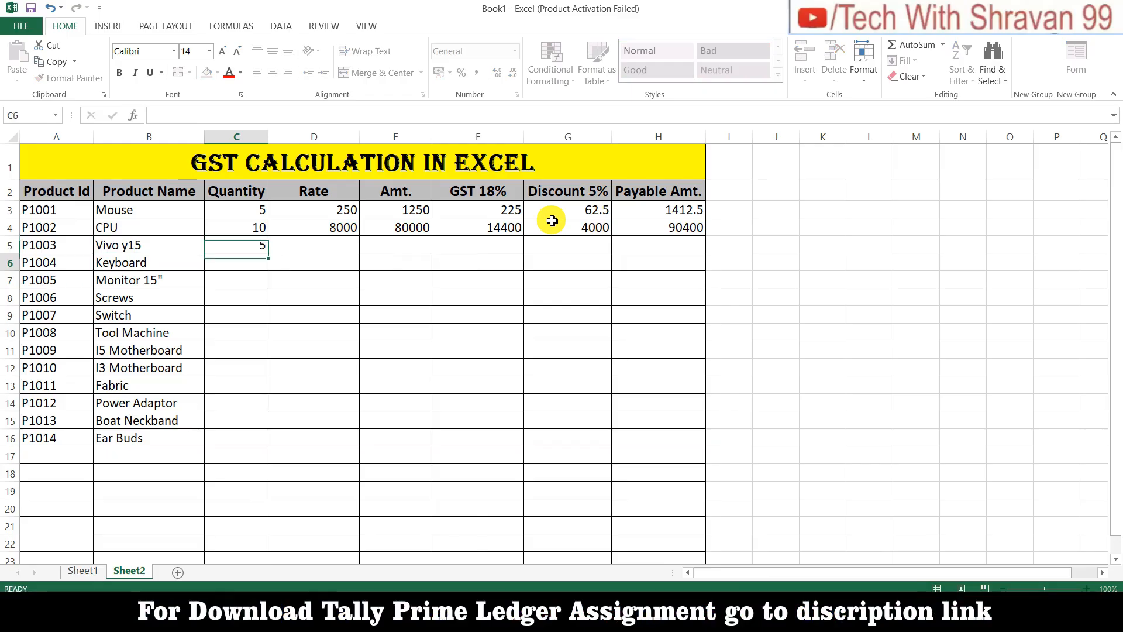
type("1 22 3 4 5 5")
key("Return")
type("3 5 5 6 7")
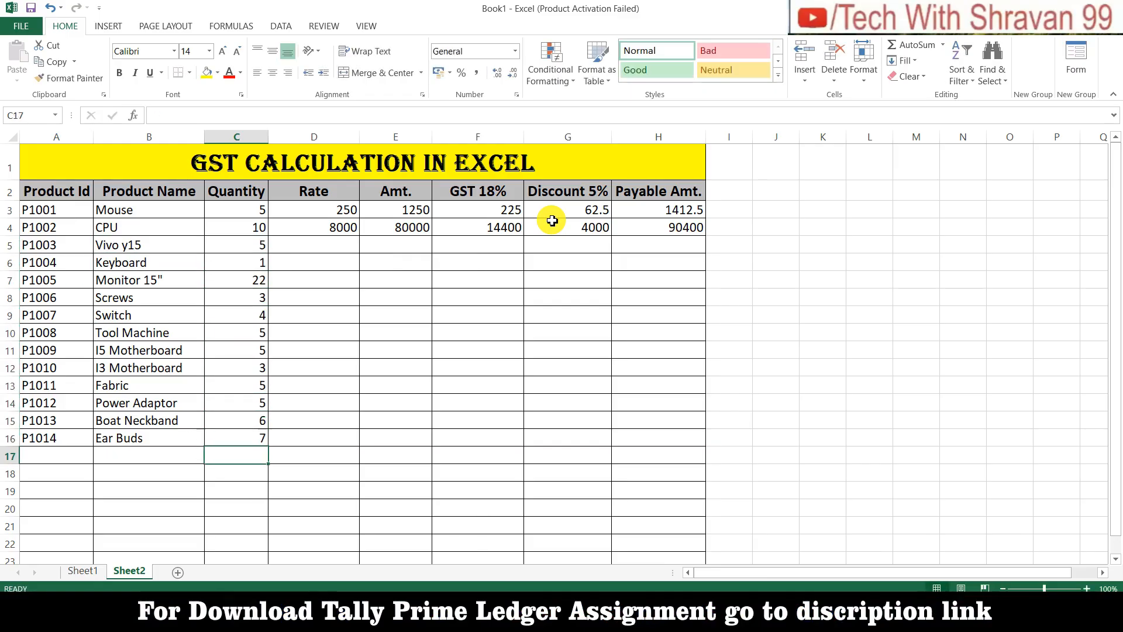
- Enter the rates 12000, 550, 1500 and 20 in D5:D8 for the Vivo y15 through Screws
key("Up")
key("Up")
key("Right")
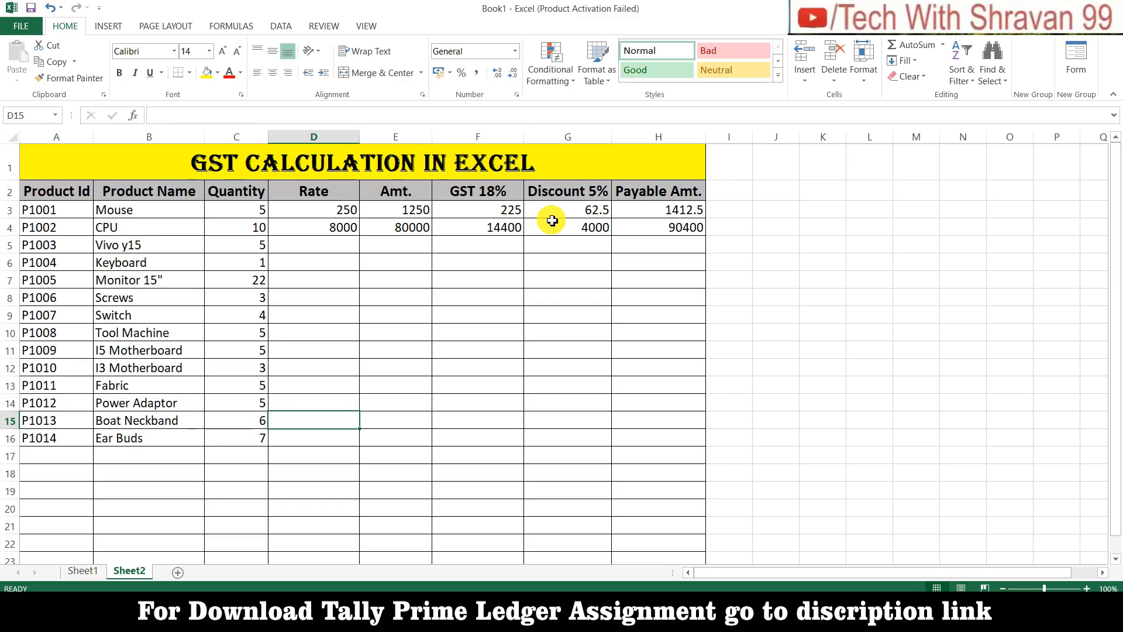
key("Up")
key("Up")
key("Up")
key("Up")
key("Up")
key("Up")
key("Up")
key("Up")
key("Up")
key("Up")
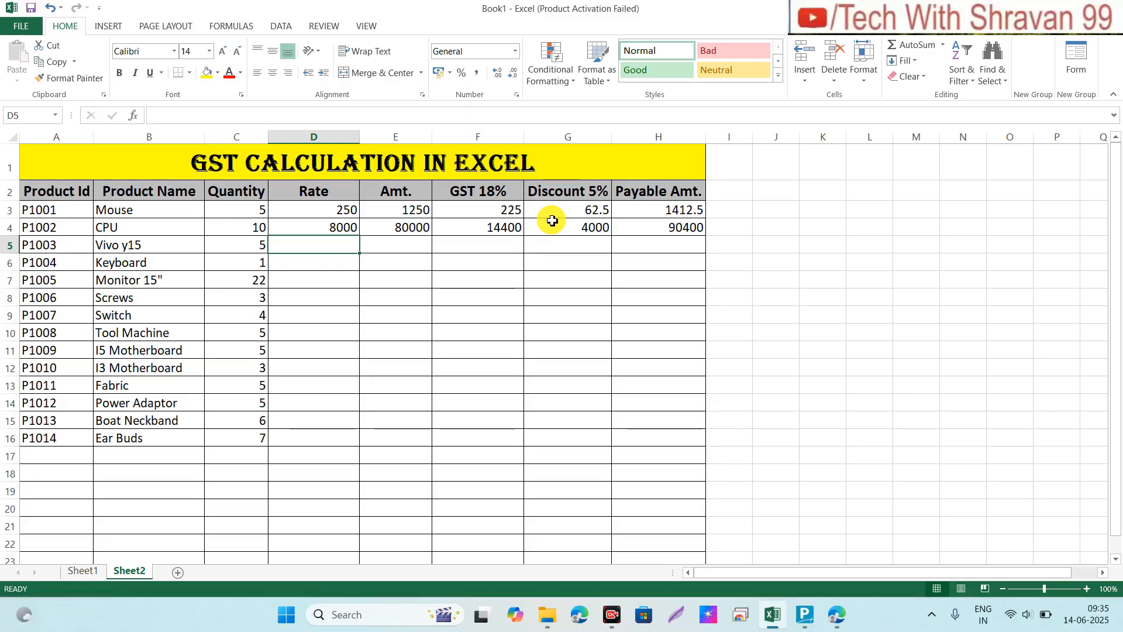
type("12000")
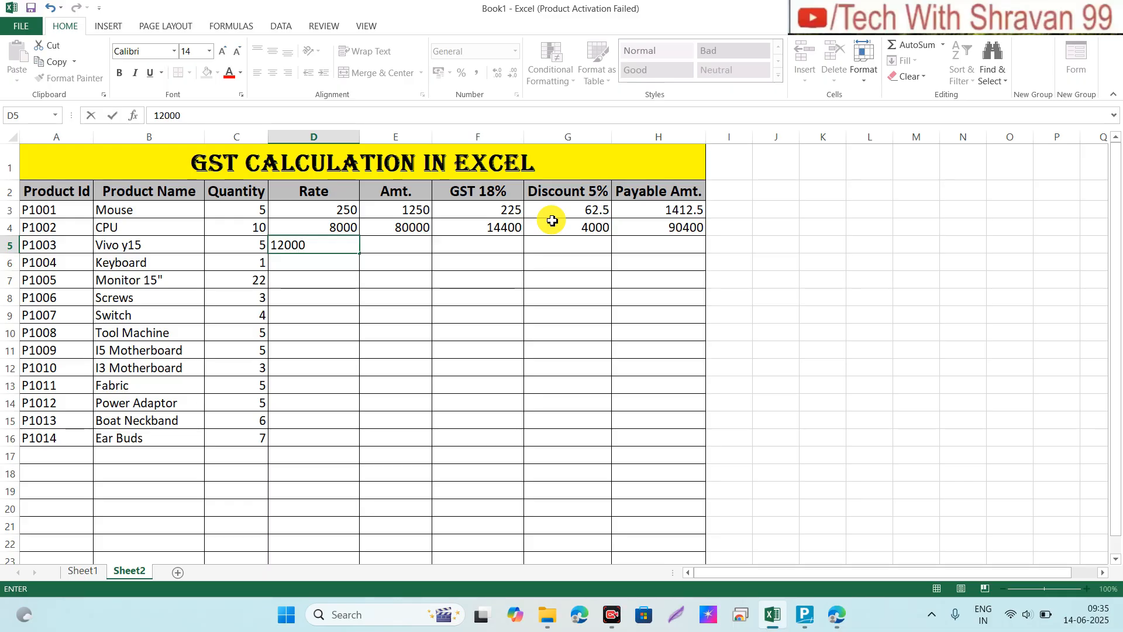
key("Return")
type("550")
key("Return")
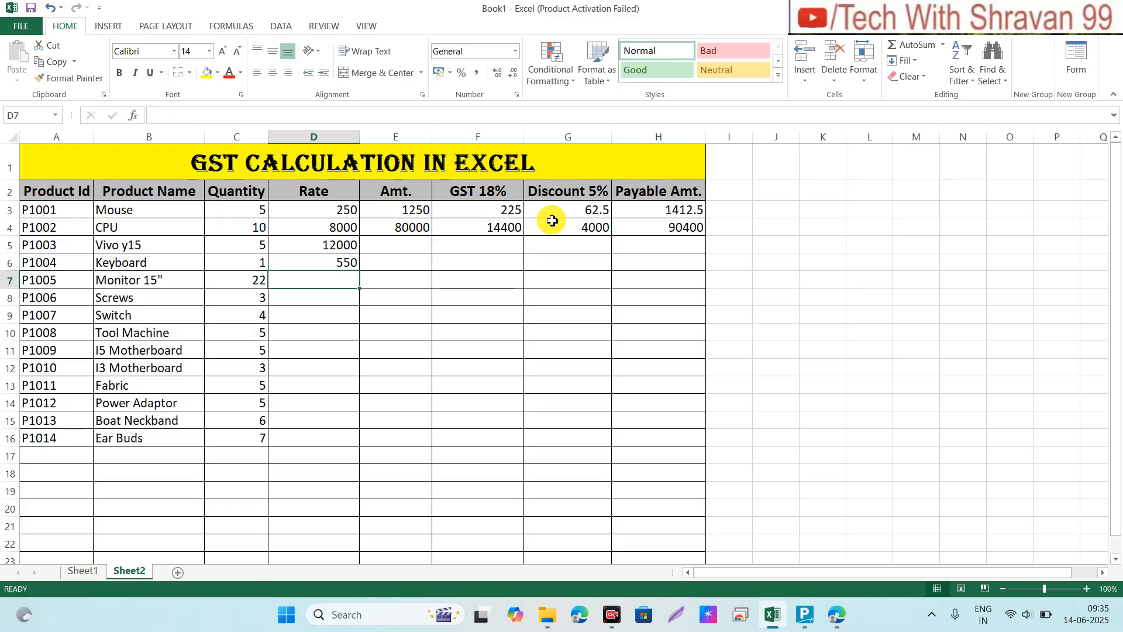
type("1500")
key("Return")
type("20")
key("Return")
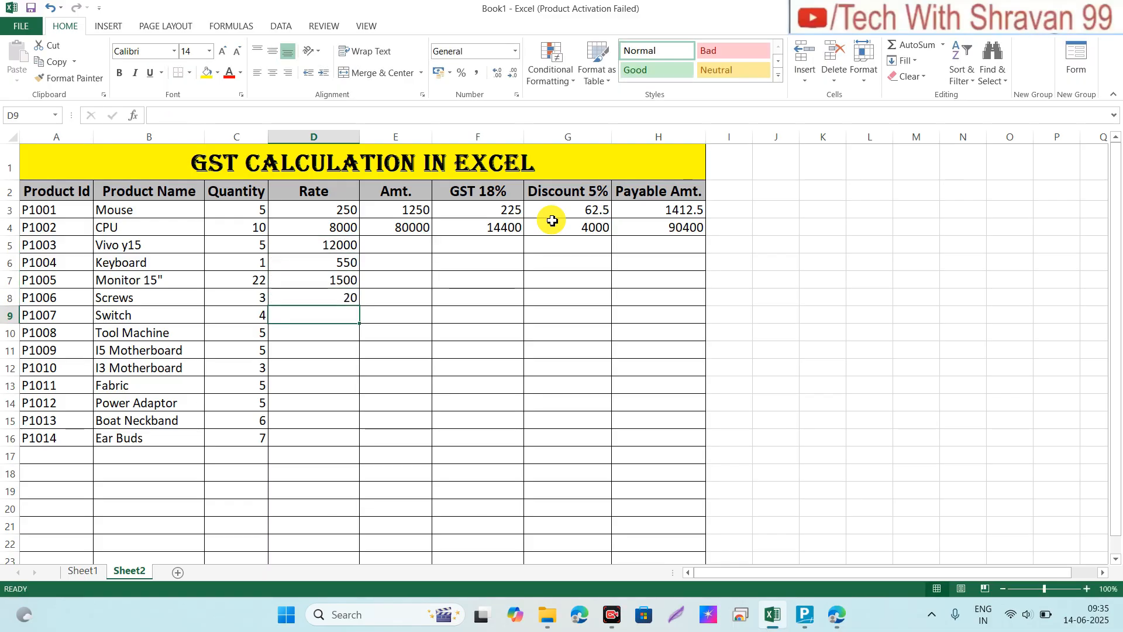
- Enter the rates 45, 450, 8000 and 6000 in D9:D12 for the Switch through I3 Motherboard
type("45")
key("Return")
type("450")
key("Return")
type("800")
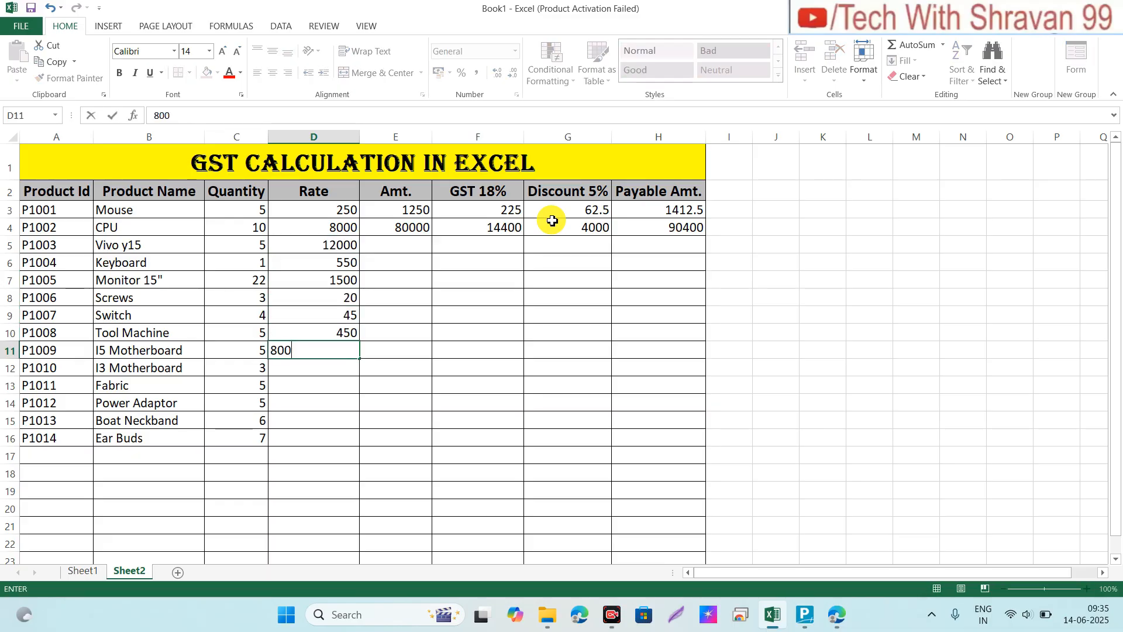
type("8000")
key("Return")
type("6000")
key("Return")
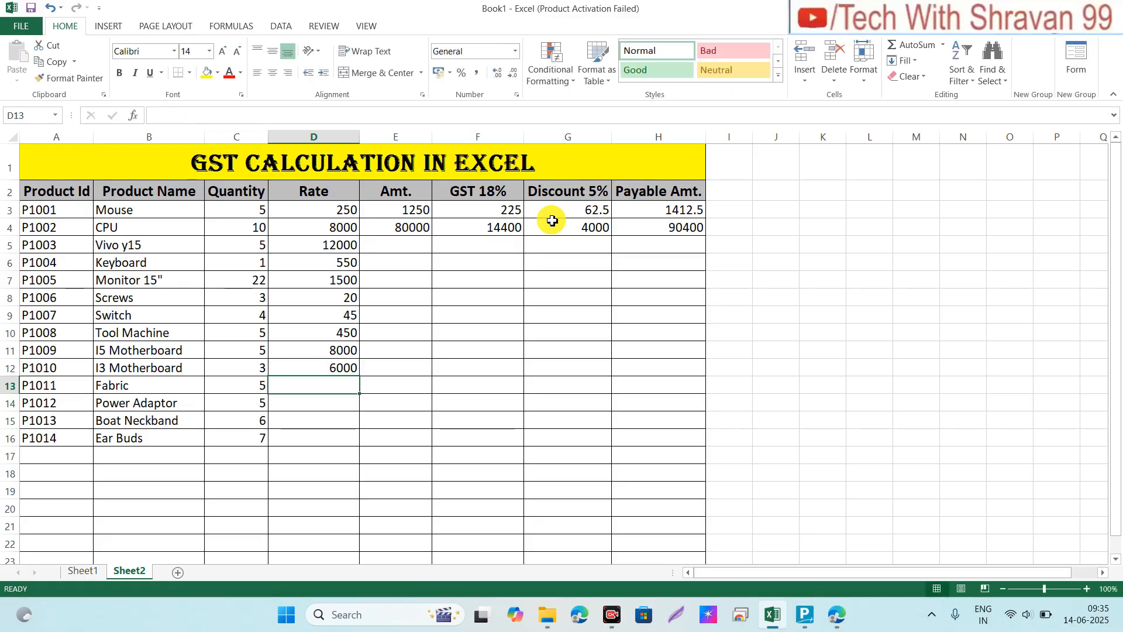
- Enter the rates 120, 450, 1200 and 900 in D13:D16 for the Fabric through Ear Buds
type("120")
key("Return")
type("450")
key("Return")
type("1200")
key("Return")
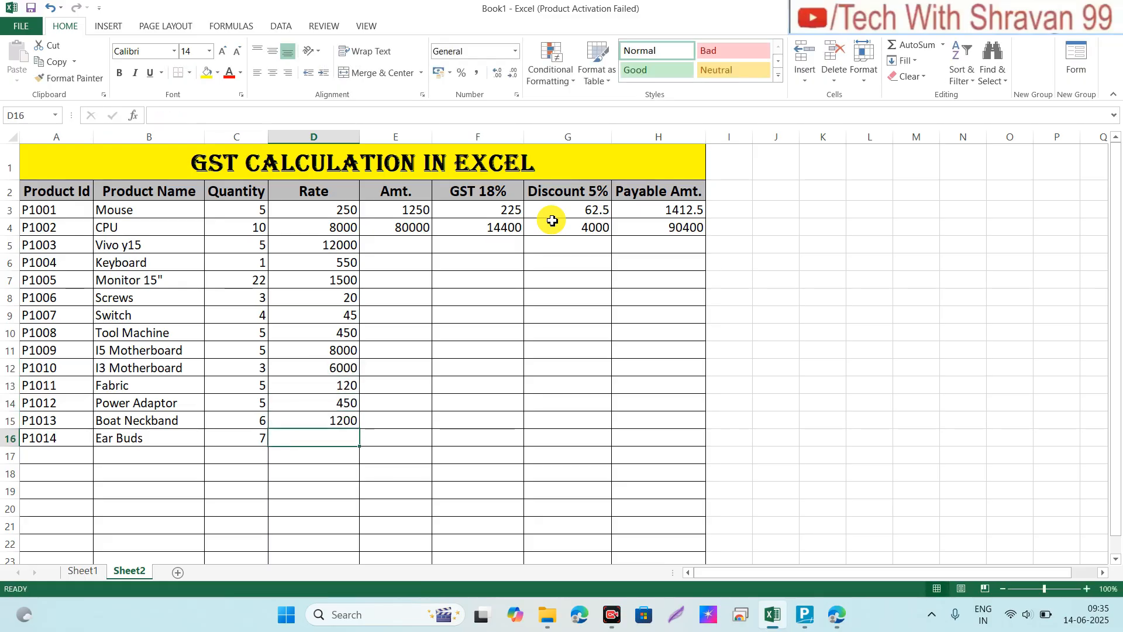
type("900")
key("Up")
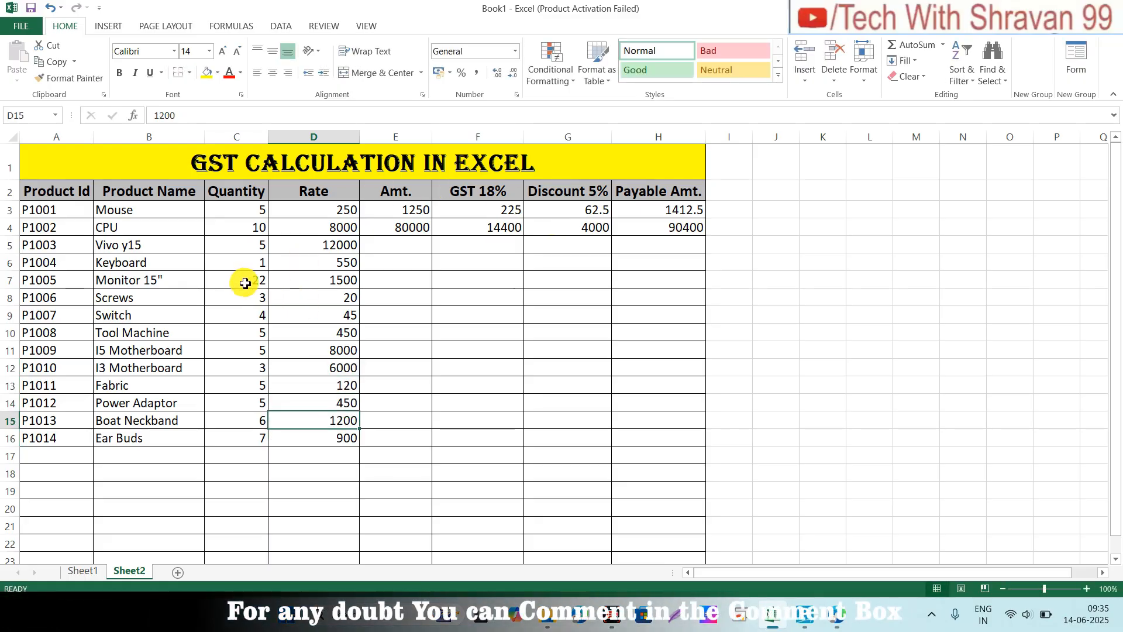
- Fill the CPU's amount formula from E4 down to E16 for the remaining products
left_click(406, 247)
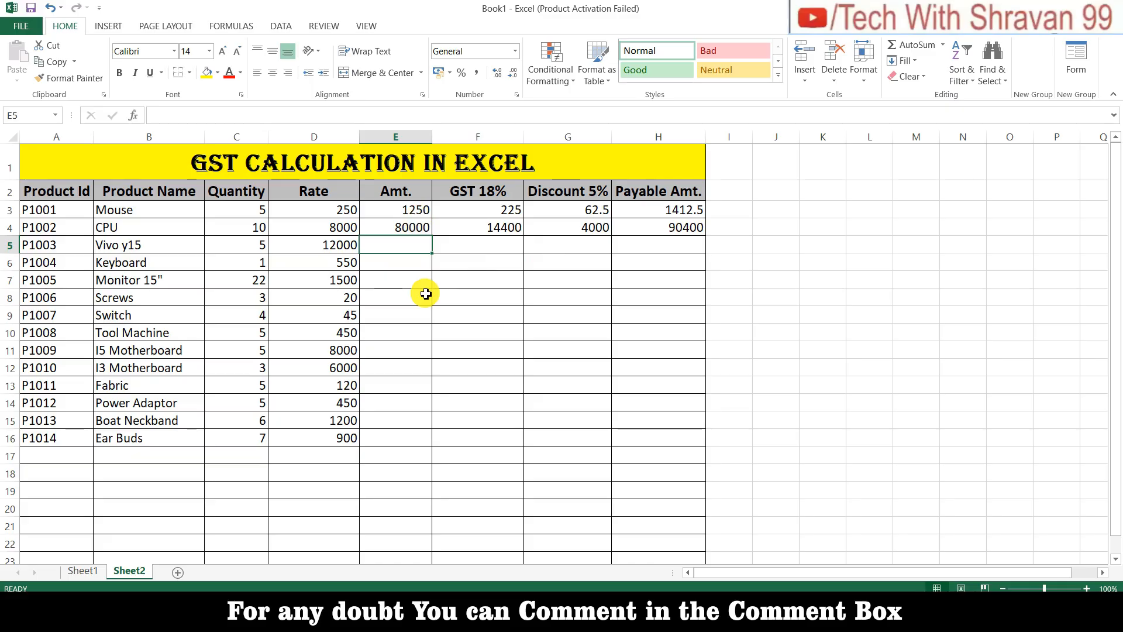
left_click(410, 229)
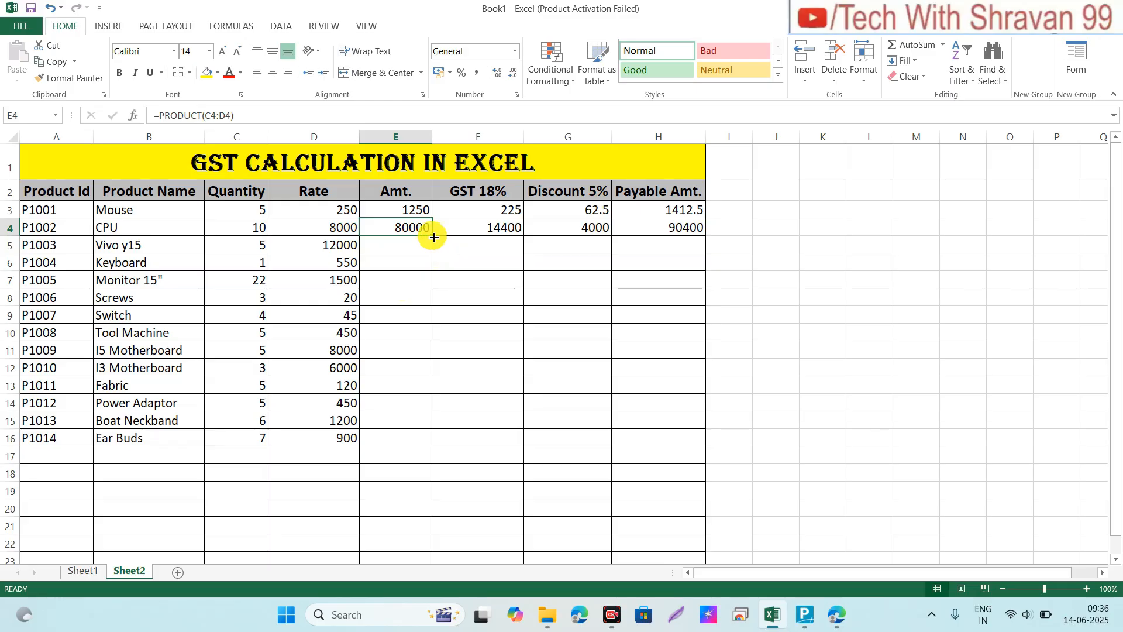
left_click_drag(434, 237, 425, 443)
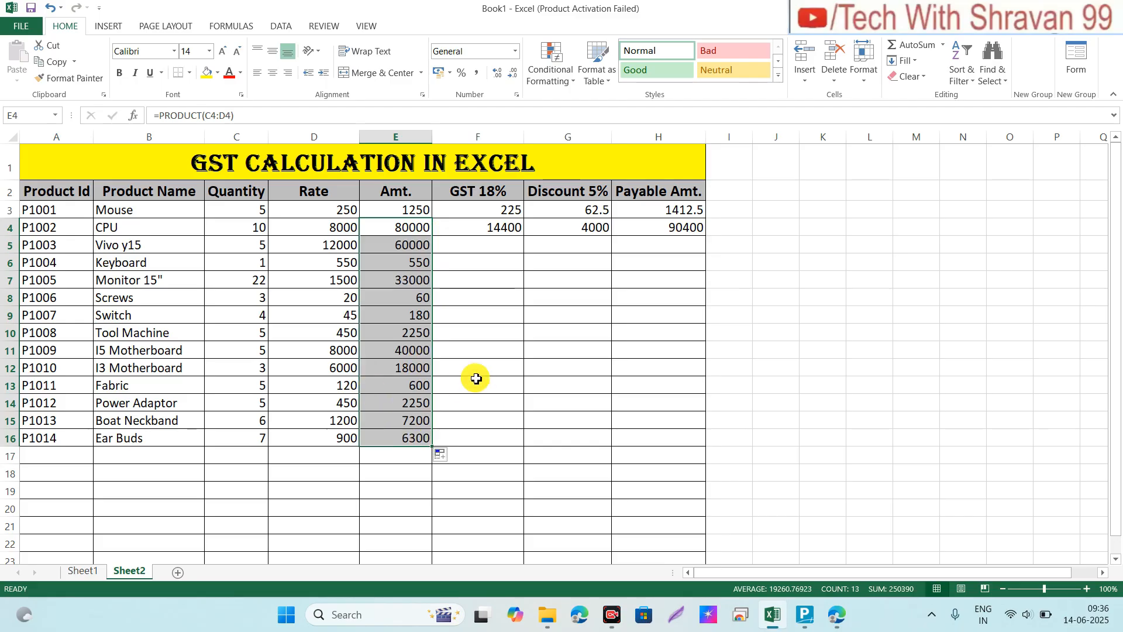
- Fill the CPU's 18% GST formula from F4 down to F16 for the remaining products
left_click(480, 231)
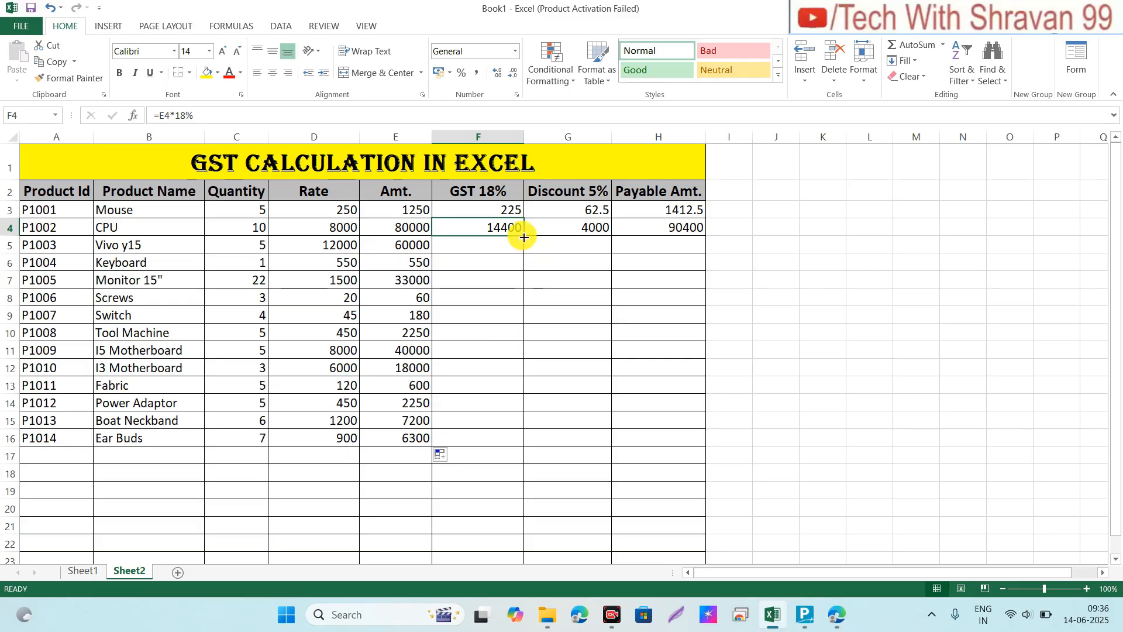
left_click_drag(523, 235, 499, 450)
left_click(572, 334)
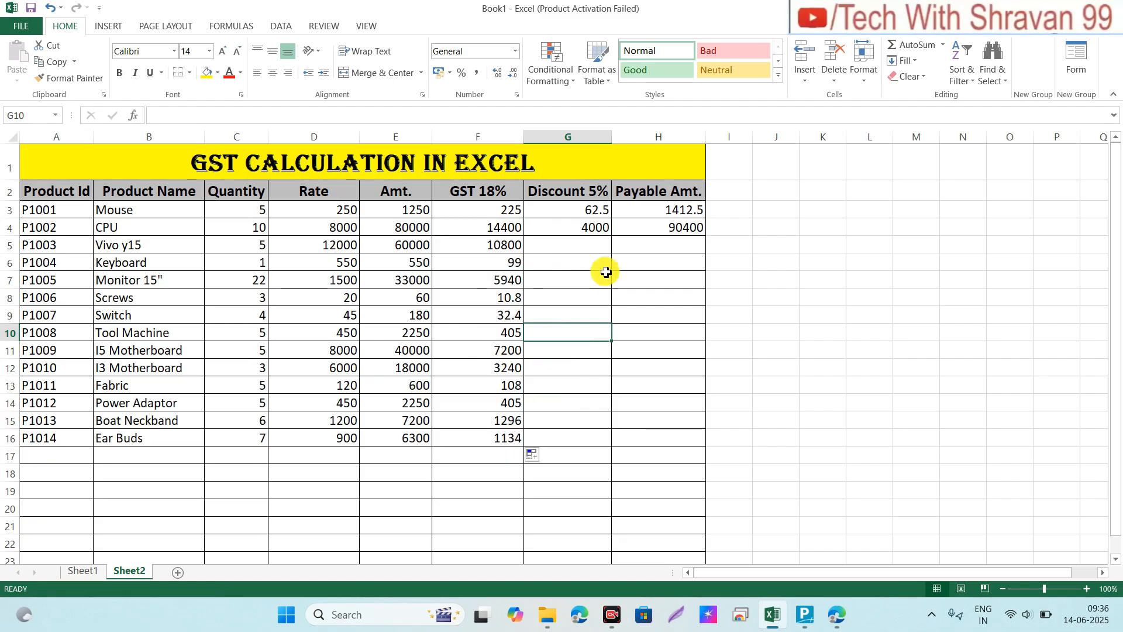
- Fill the CPU's 5% discount formula from G4 down to G16 for the remaining products
left_click(561, 240)
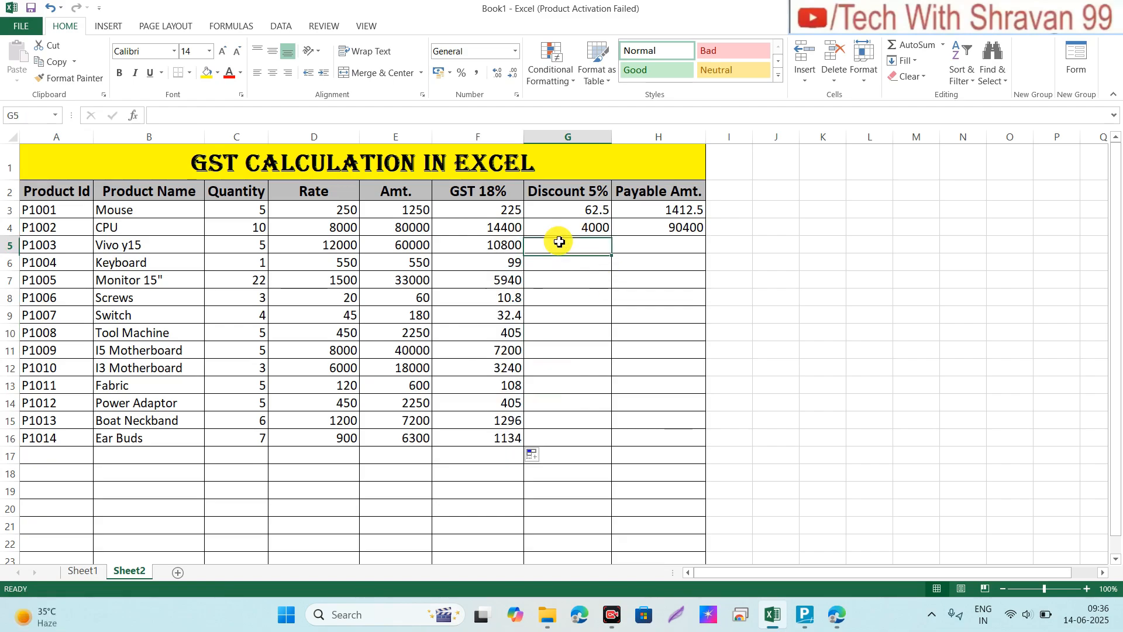
left_click(590, 222)
left_click_drag(611, 239, 604, 445)
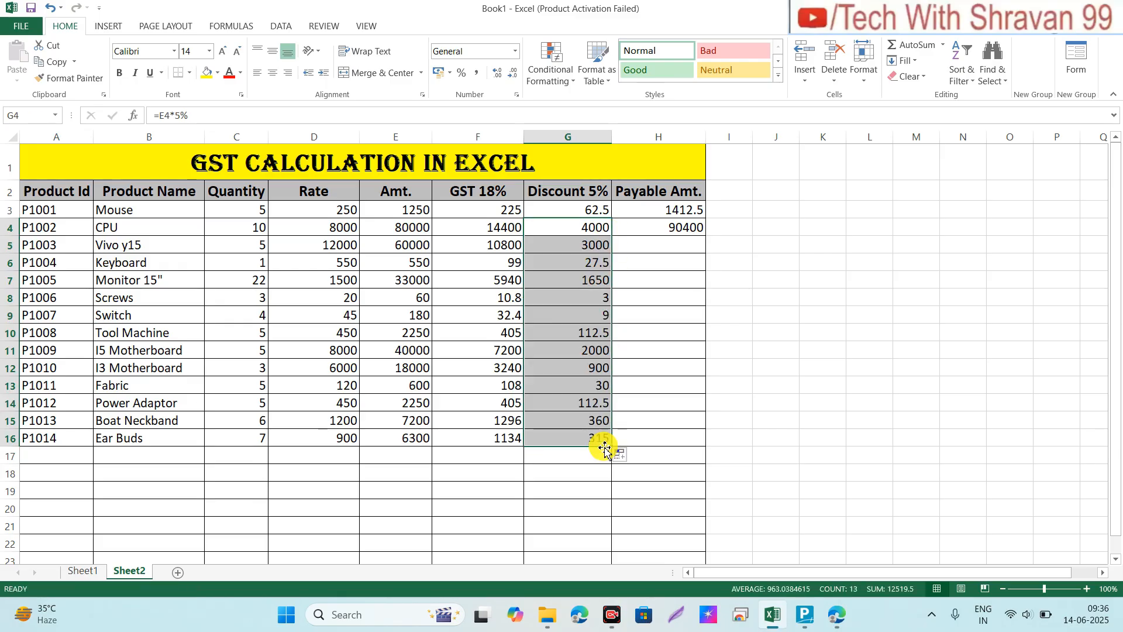
left_click(549, 396)
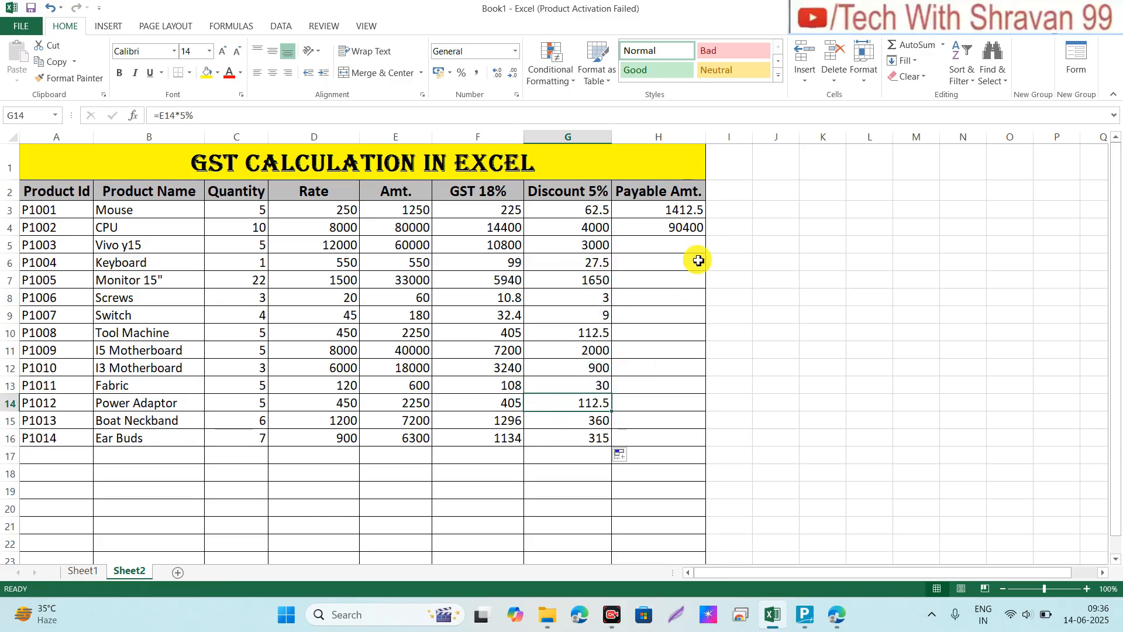
- Fill the CPU's payable amount formula from H4 down to H16 for the remaining products
left_click(665, 231)
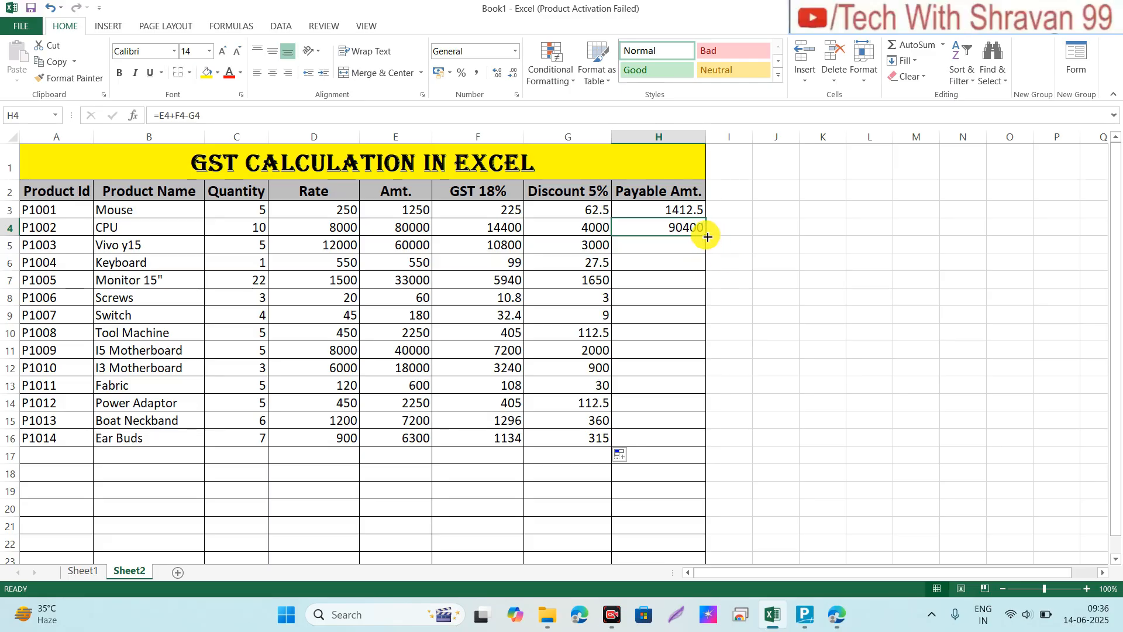
left_click_drag(708, 236, 709, 448)
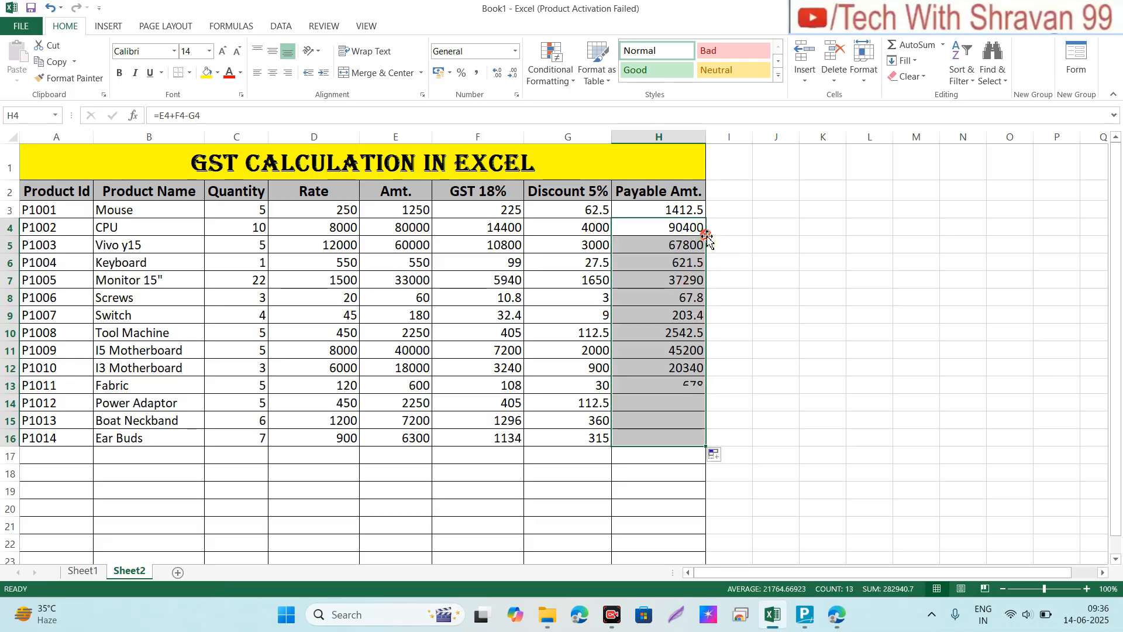
left_click(666, 259)
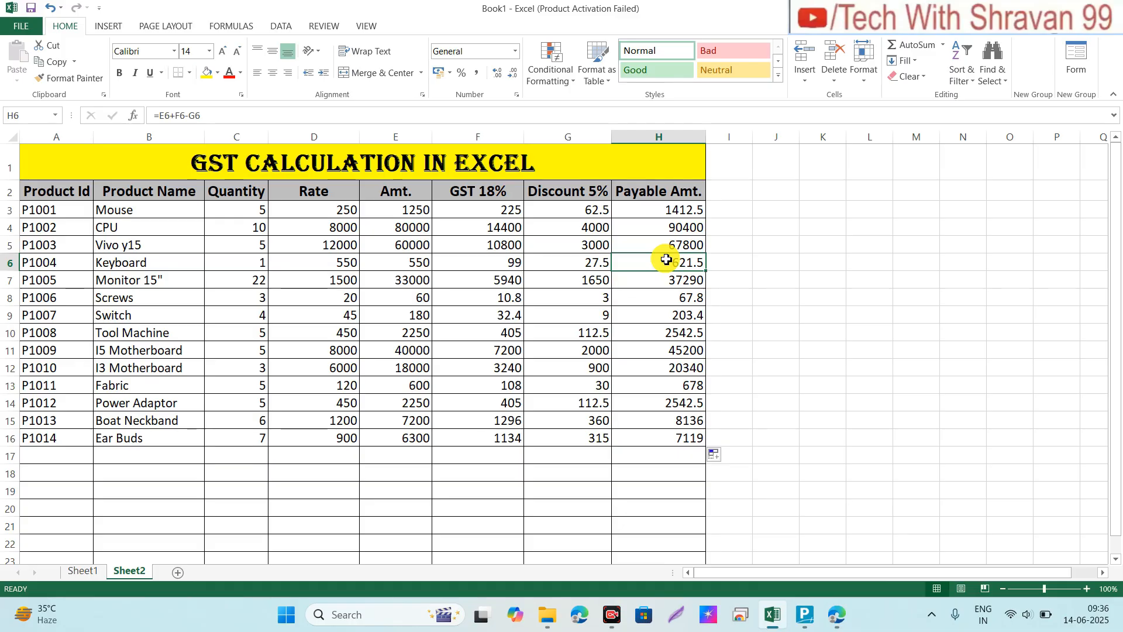
left_click(549, 279)
left_click(483, 291)
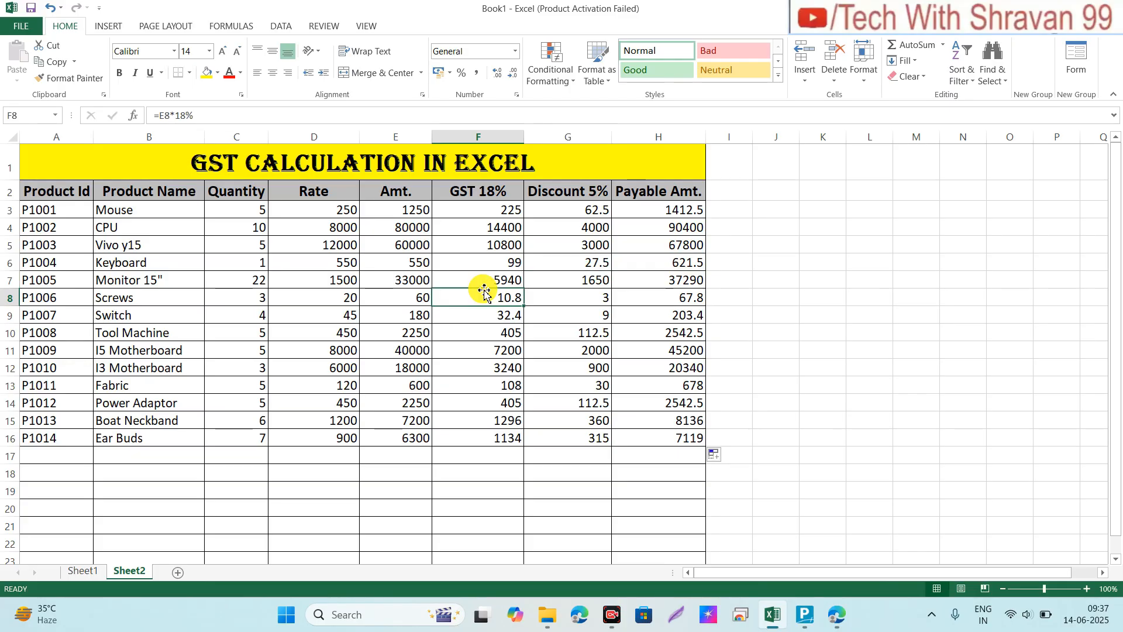
left_click(613, 312)
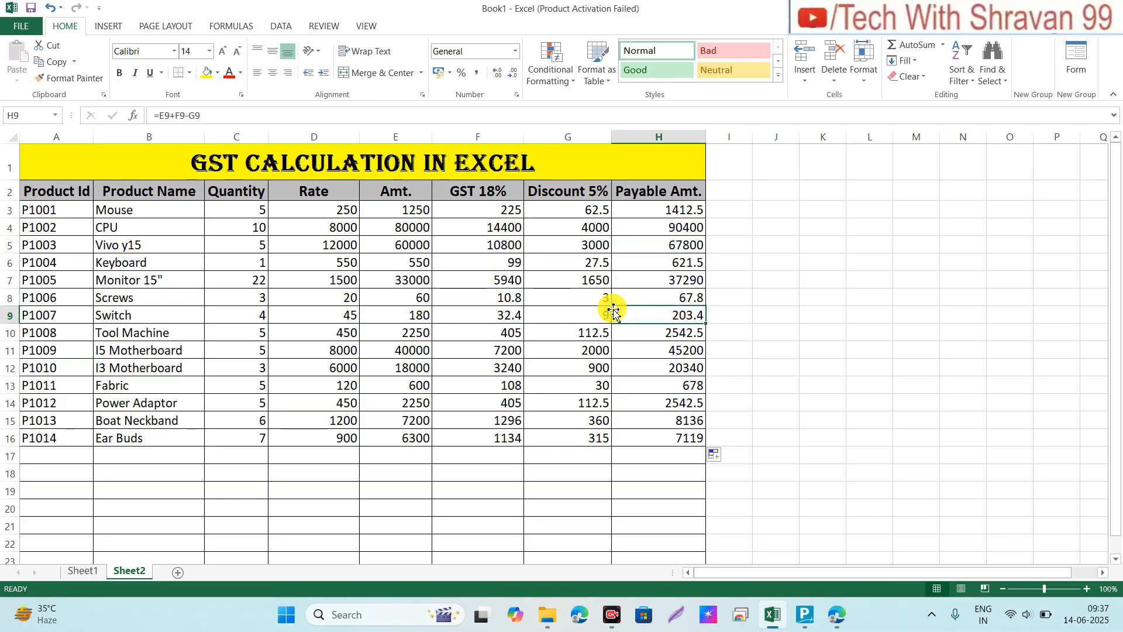